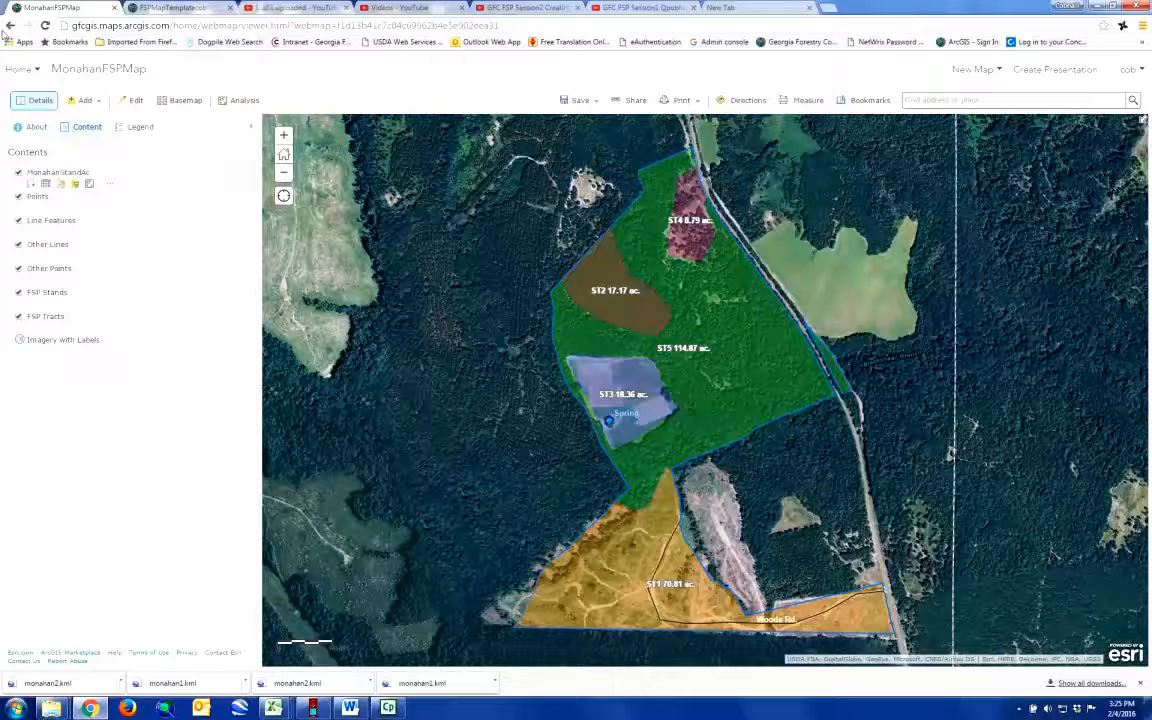
# Step: Go to My Content and create a new folder named Monahan
pyautogui.click(16, 69)
pyautogui.click(42, 188)
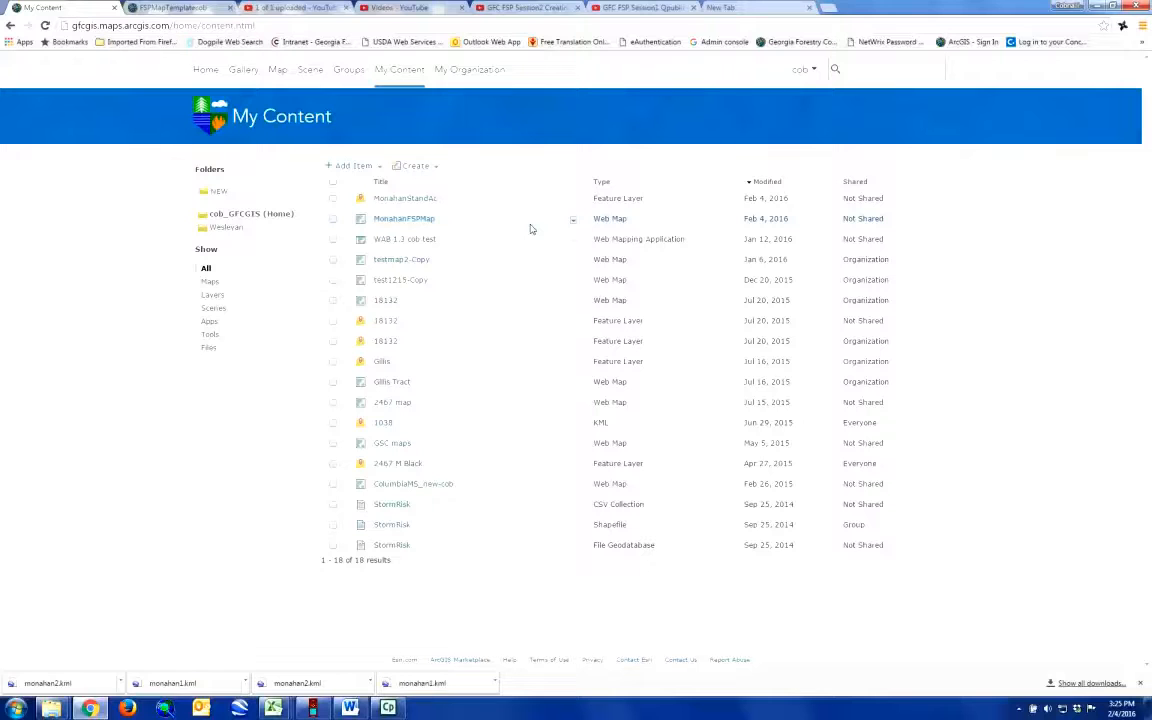
pyautogui.click(575, 201)
pyautogui.click(218, 193)
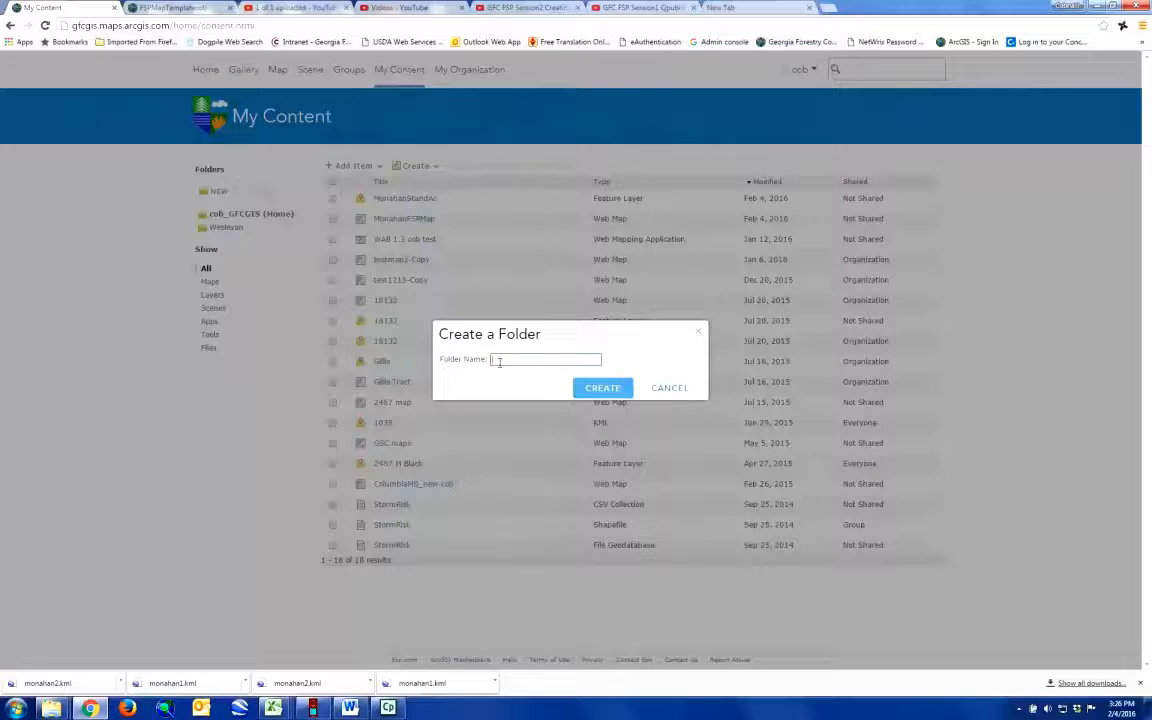
pyautogui.write('Monahan')
pyautogui.click(601, 396)
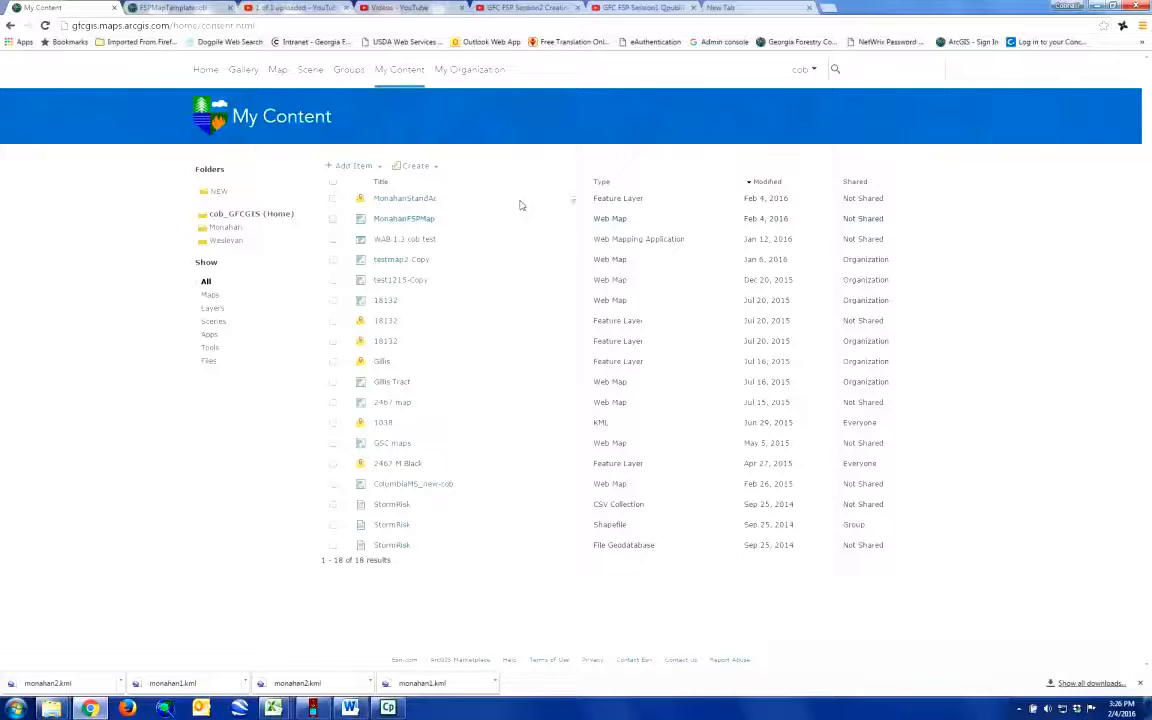
# Step: Move the MonahanStandAc feature layer and the MonahanFSPMap web map into the Monahan folder
pyautogui.click(333, 199)
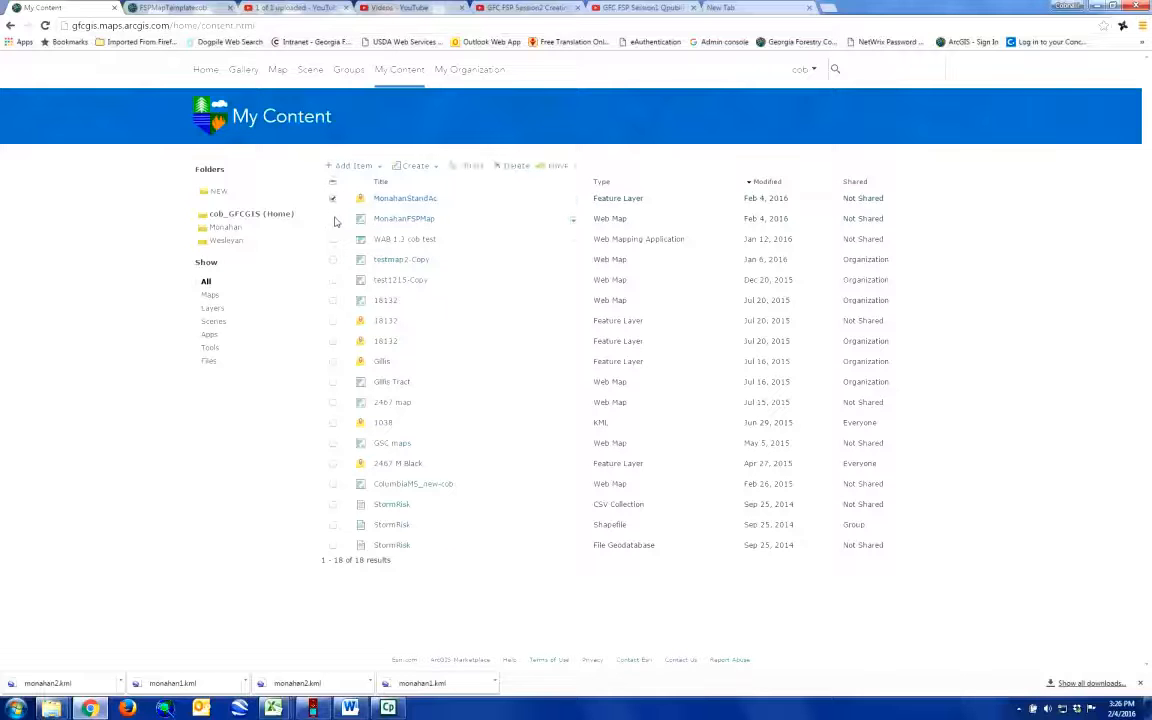
pyautogui.click(334, 220)
pyautogui.click(572, 170)
pyautogui.click(563, 179)
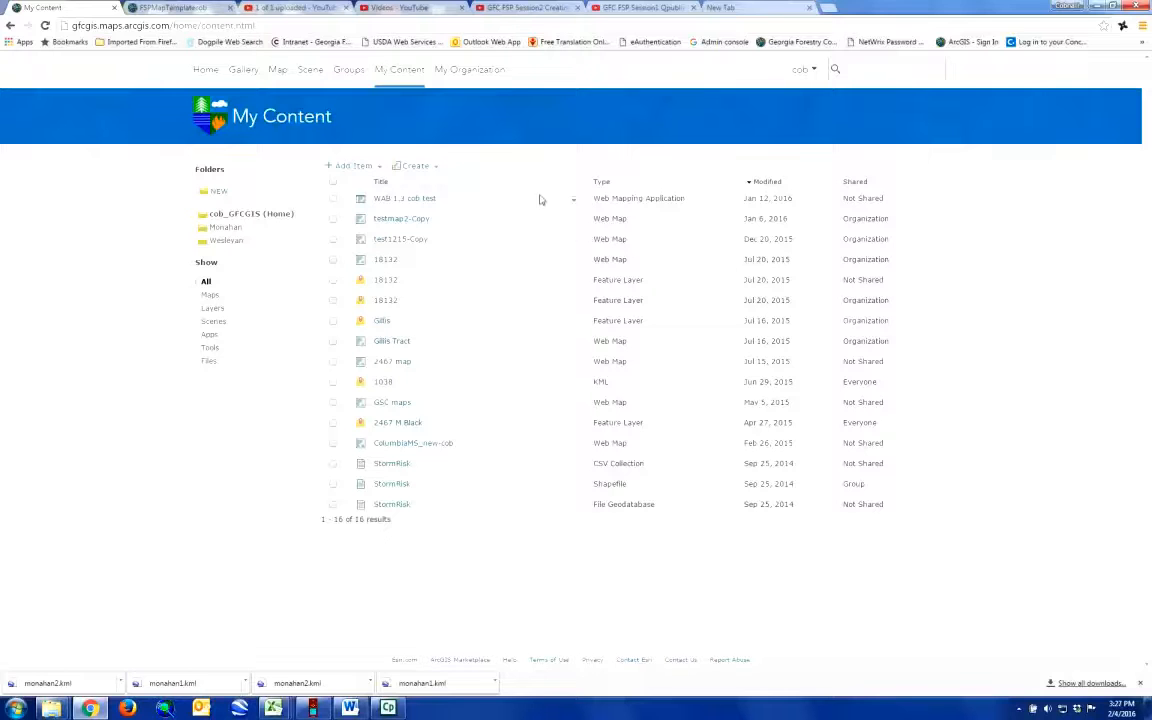
# Step: Close the old FSPMapTemplatecob page and open MonahanFSPMap from the Monahan folder in the map viewer
pyautogui.click(226, 228)
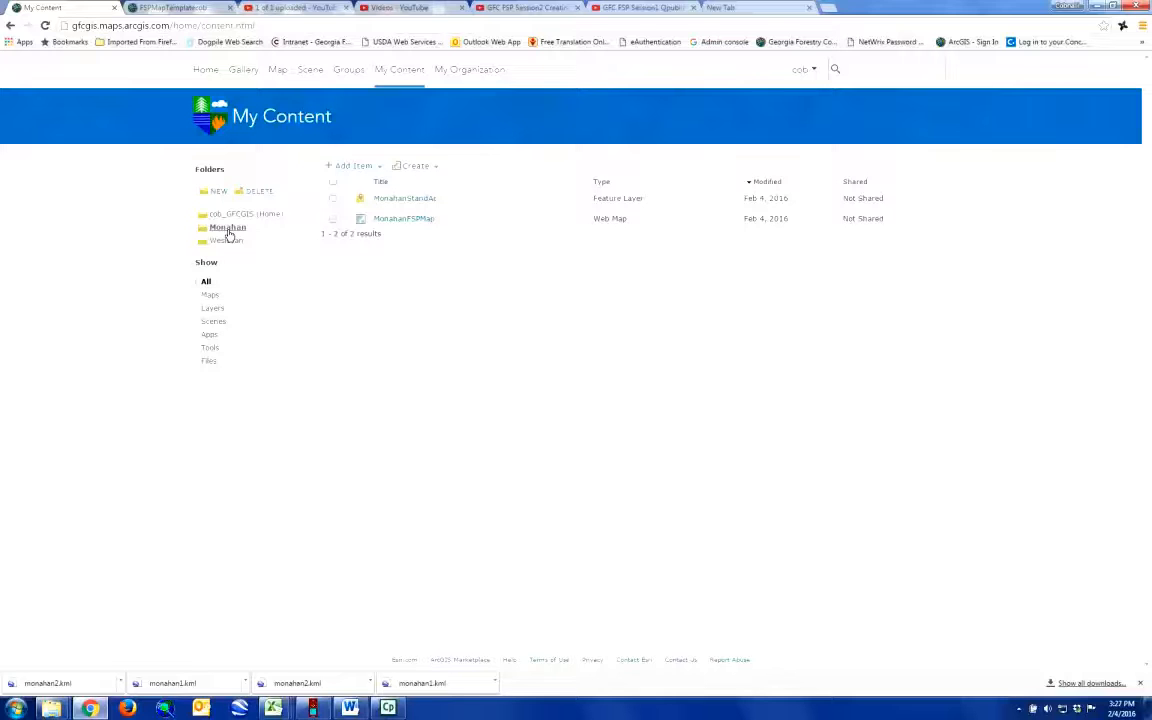
pyautogui.click(231, 8)
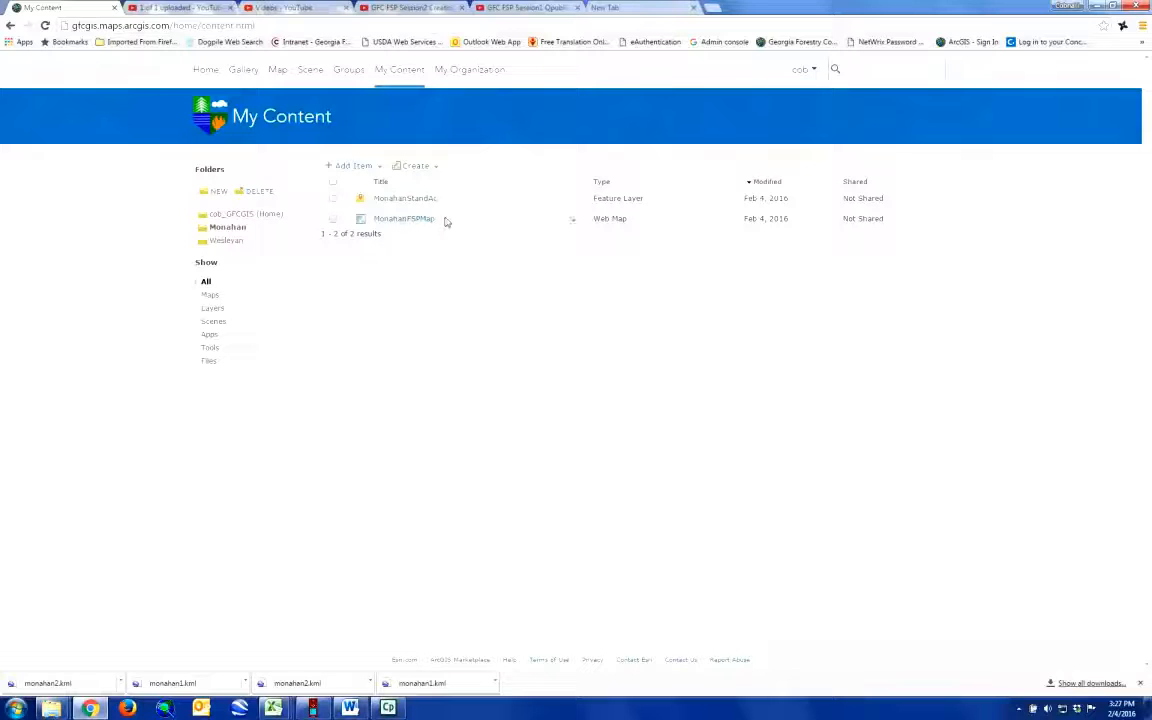
pyautogui.click(572, 220)
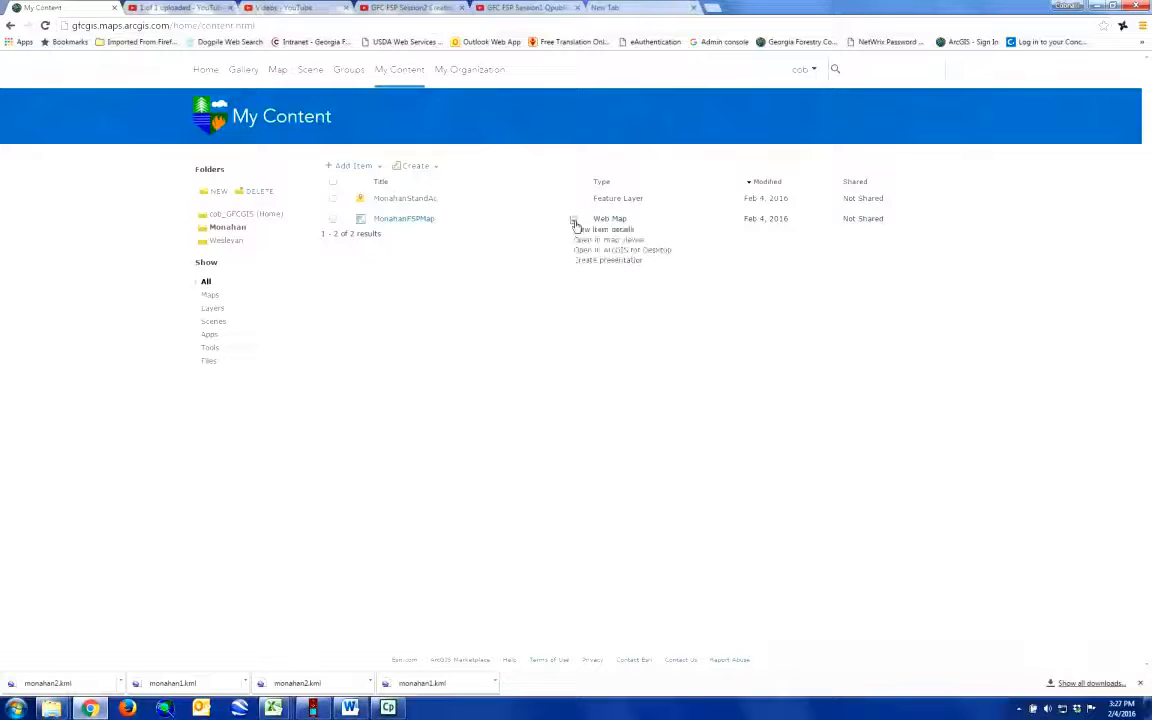
pyautogui.click(579, 241)
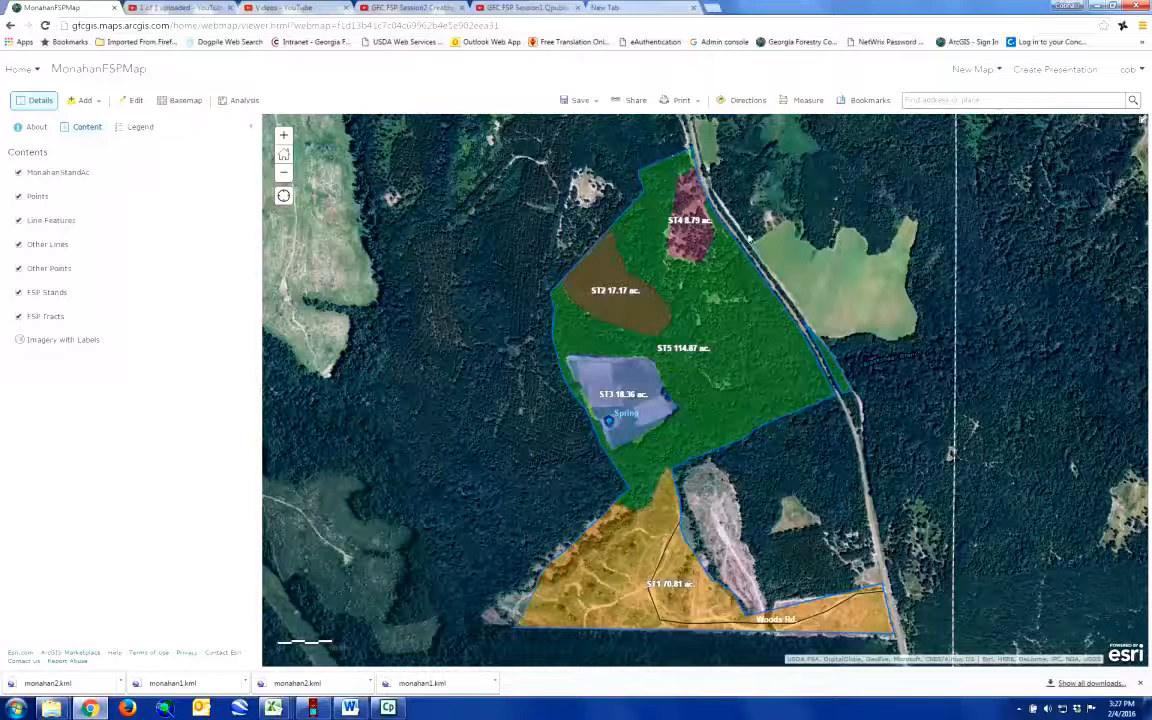
# Step: Share the map as a new web app based on the GFC FSP Mapping Template
pyautogui.click(631, 101)
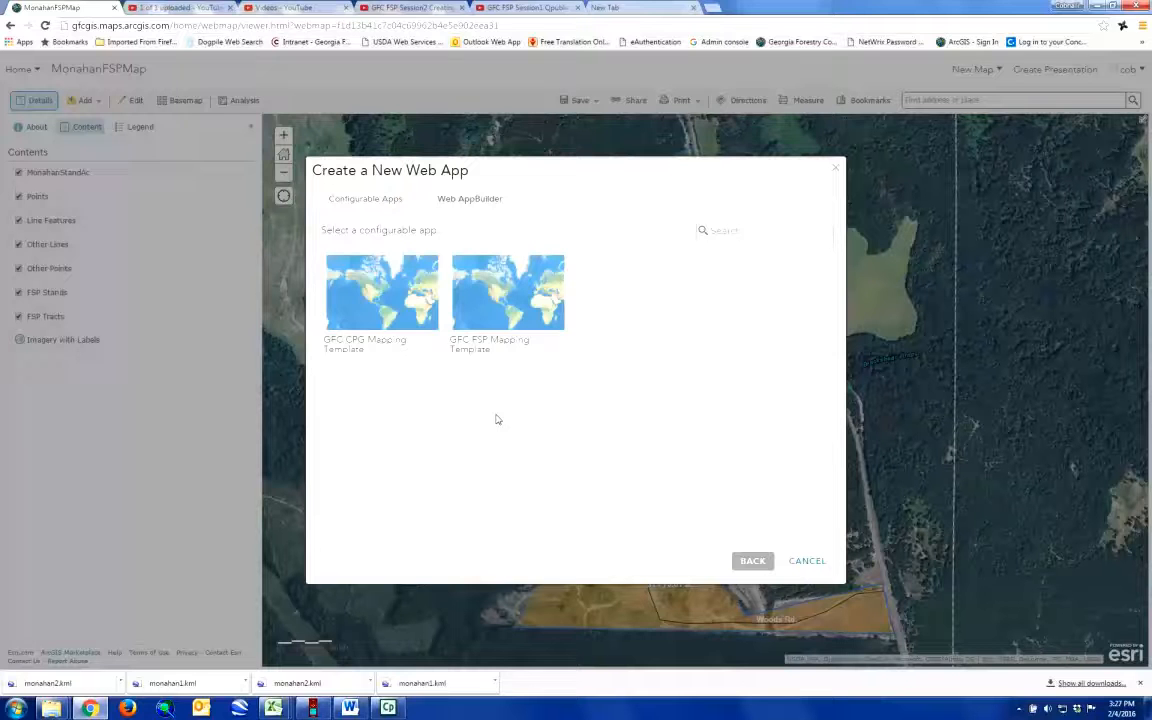
pyautogui.moveTo(388, 280)
pyautogui.moveTo(510, 325)
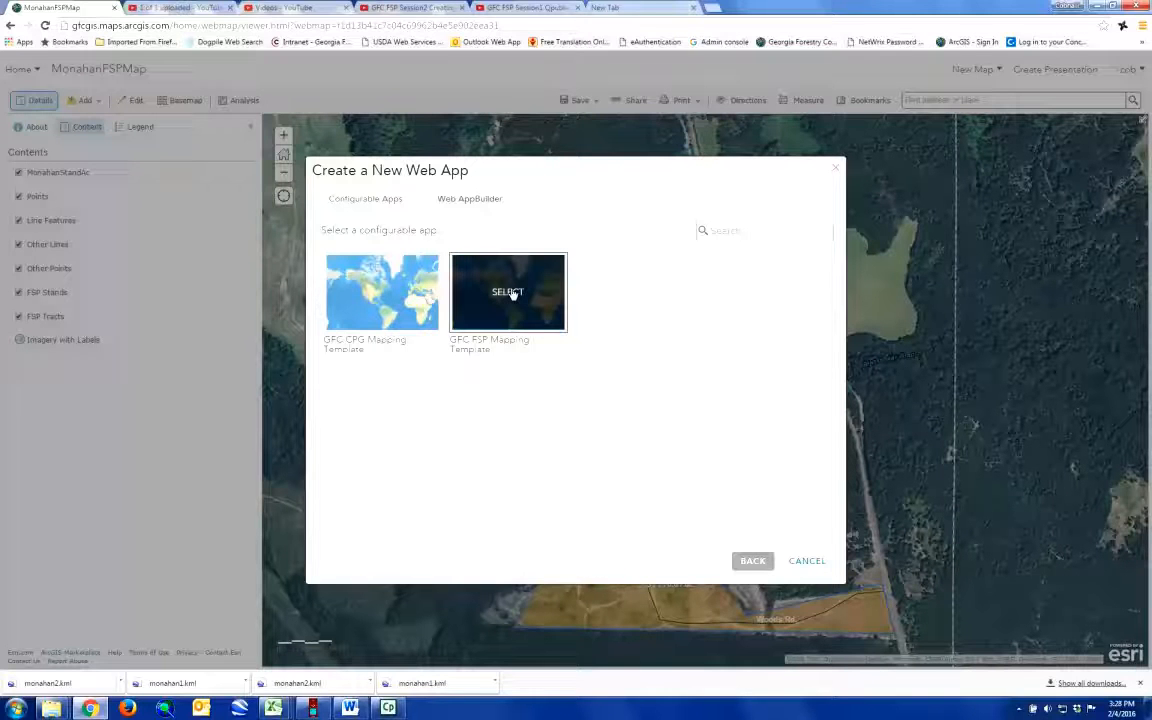
pyautogui.click(508, 292)
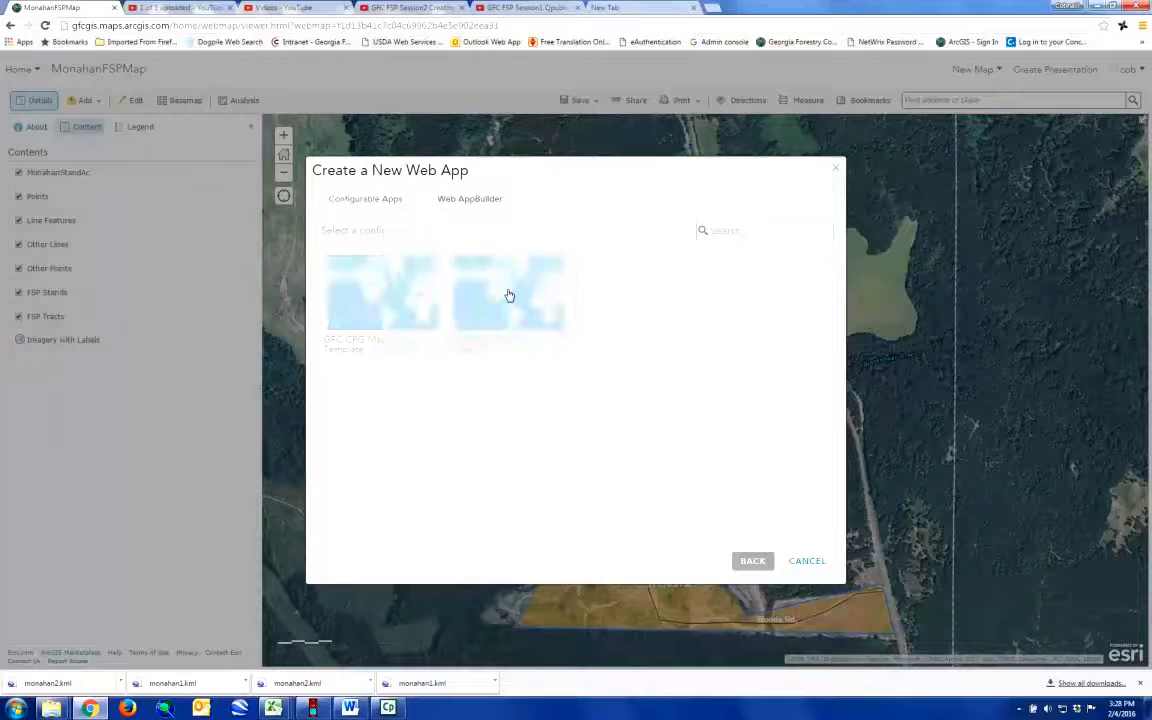
pyautogui.click(760, 510)
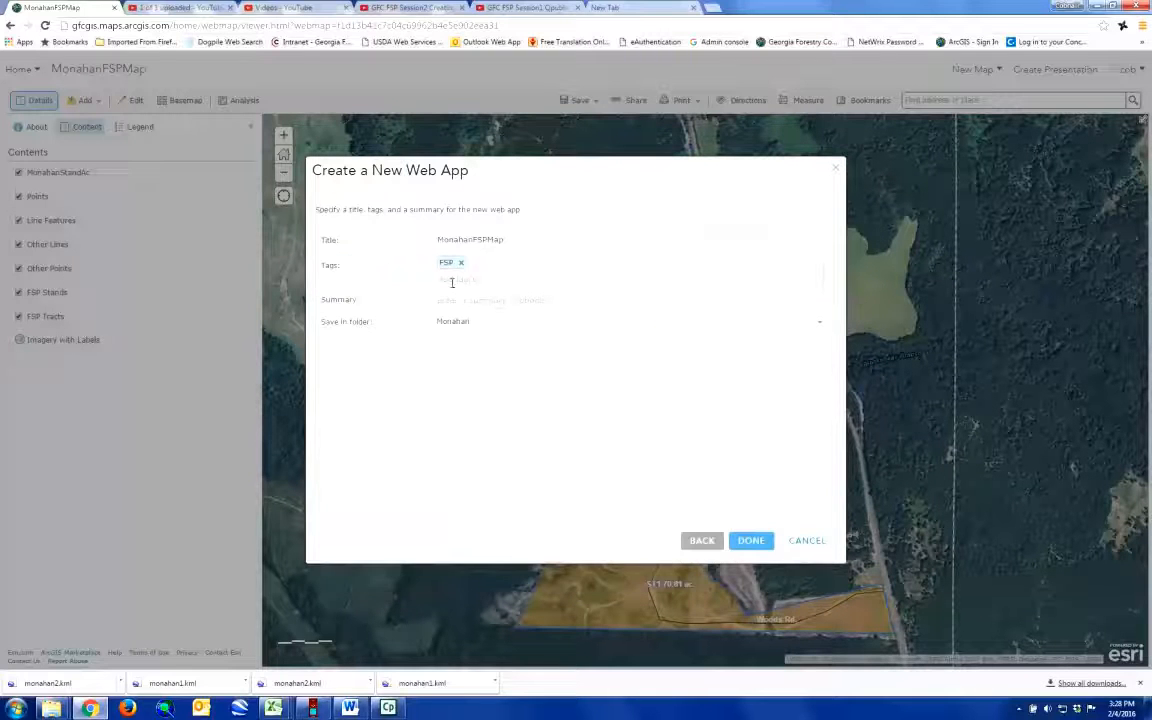
# Step: Create the web app with the title FSPTemplatecob and the summary "FSP template cob"
pyautogui.doubleClick(510, 239)
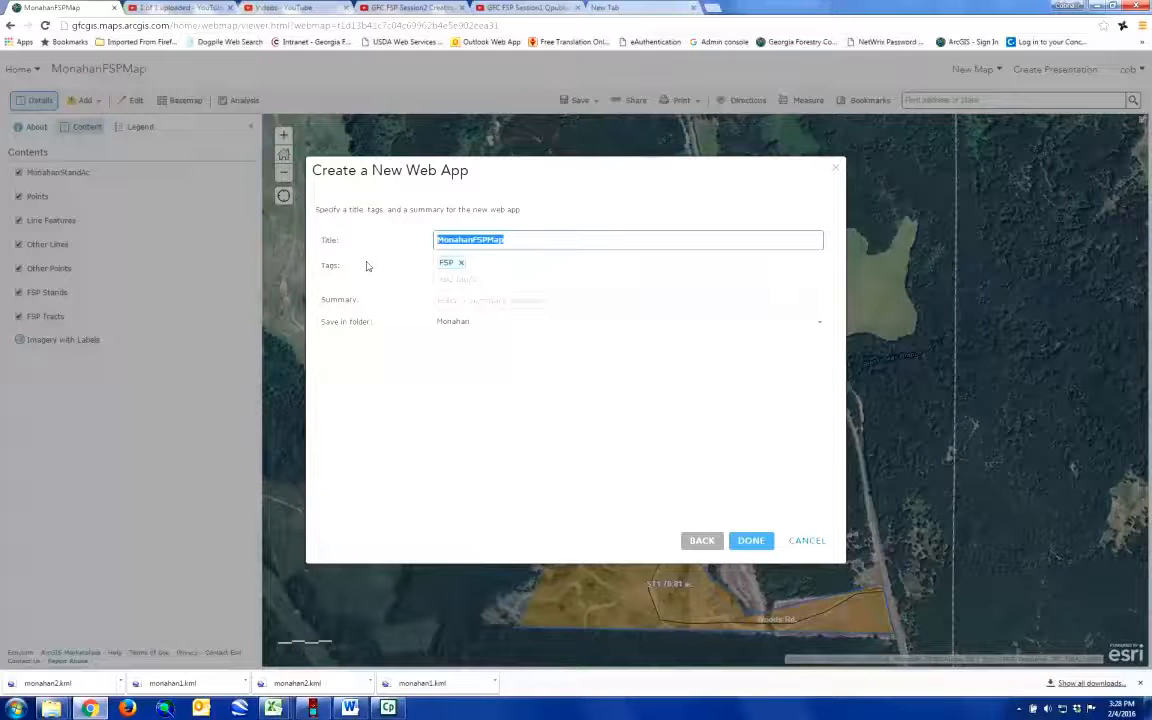
pyautogui.write('FSPTemplate_Mo')
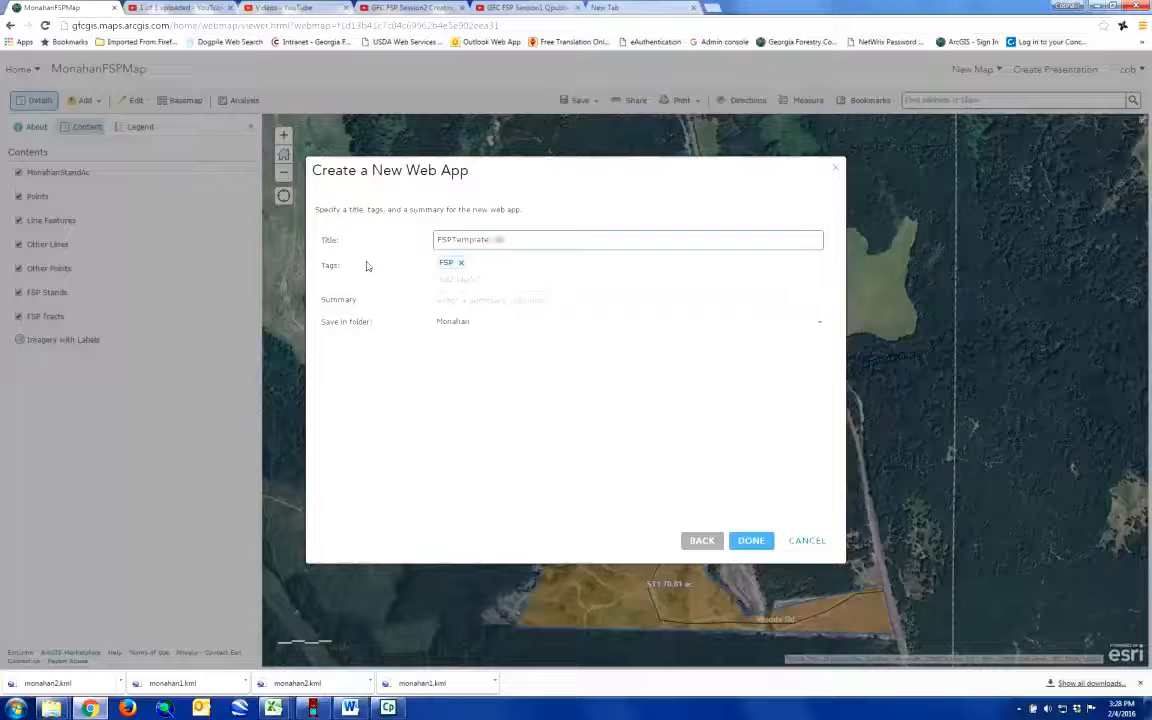
pyautogui.click(469, 309)
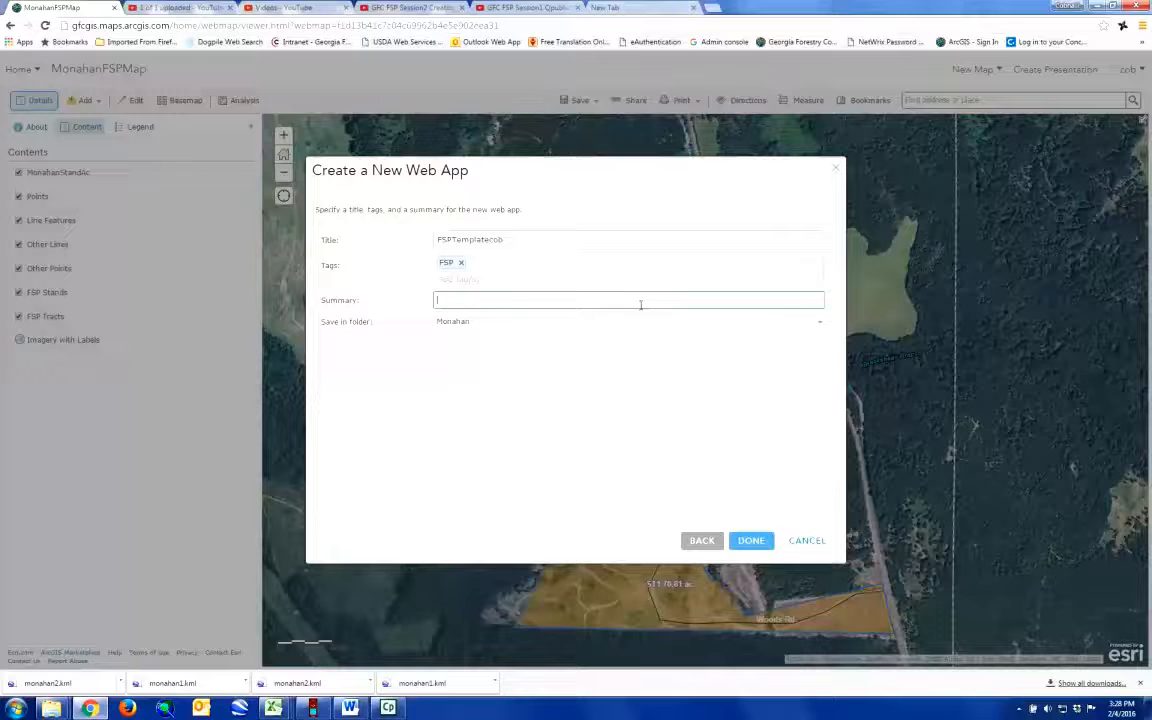
pyautogui.write('FSP template cob')
pyautogui.click(751, 541)
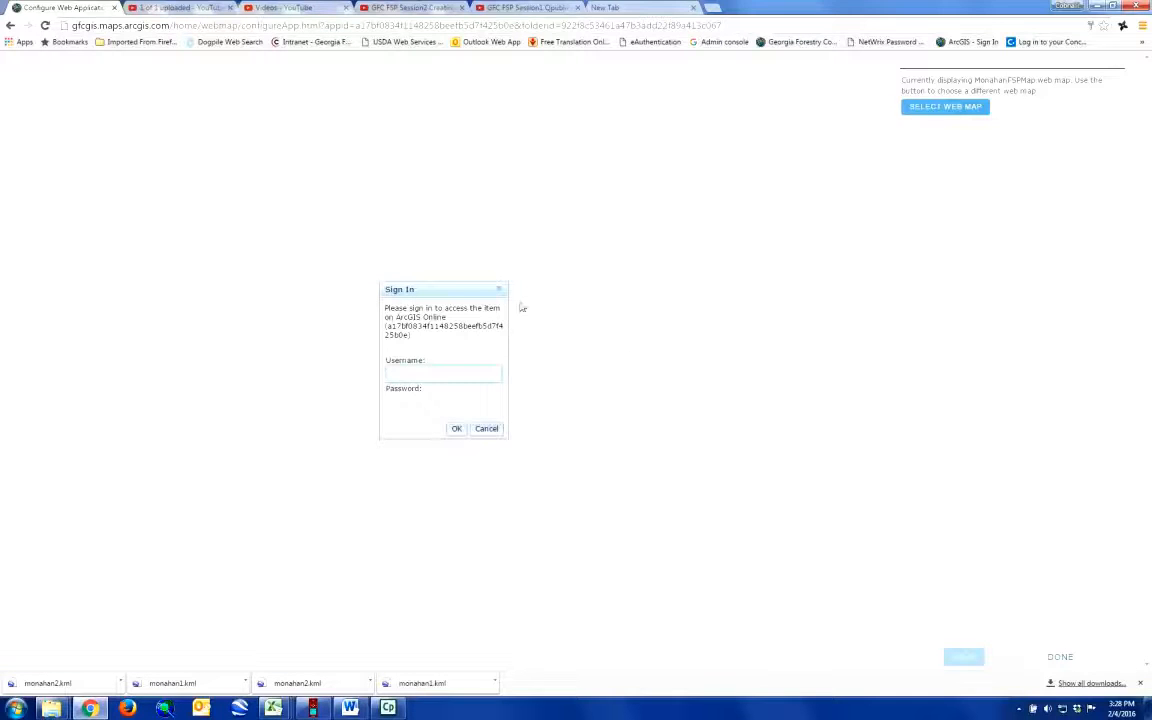
# Step: Sign in to the app's configuration page with the account username and password
pyautogui.write('ccbi_')
pyautogui.write('GFCGIS')
pyautogui.click(399, 401)
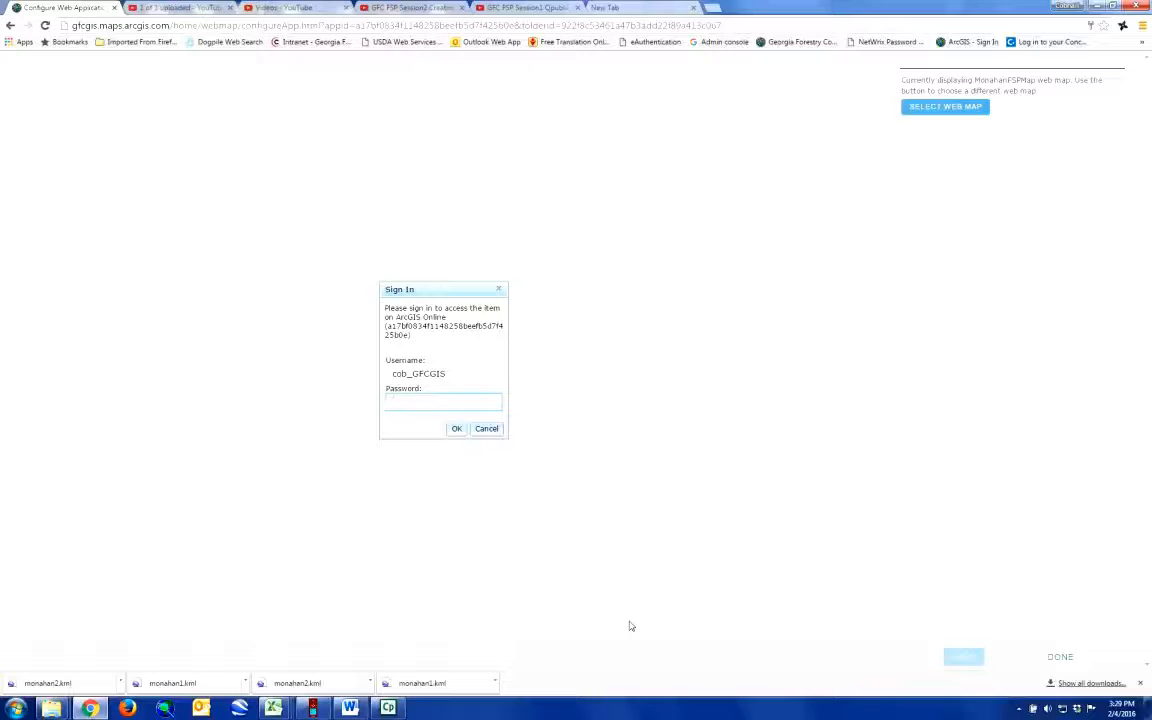
pyautogui.write('•••••')
pyautogui.click(456, 430)
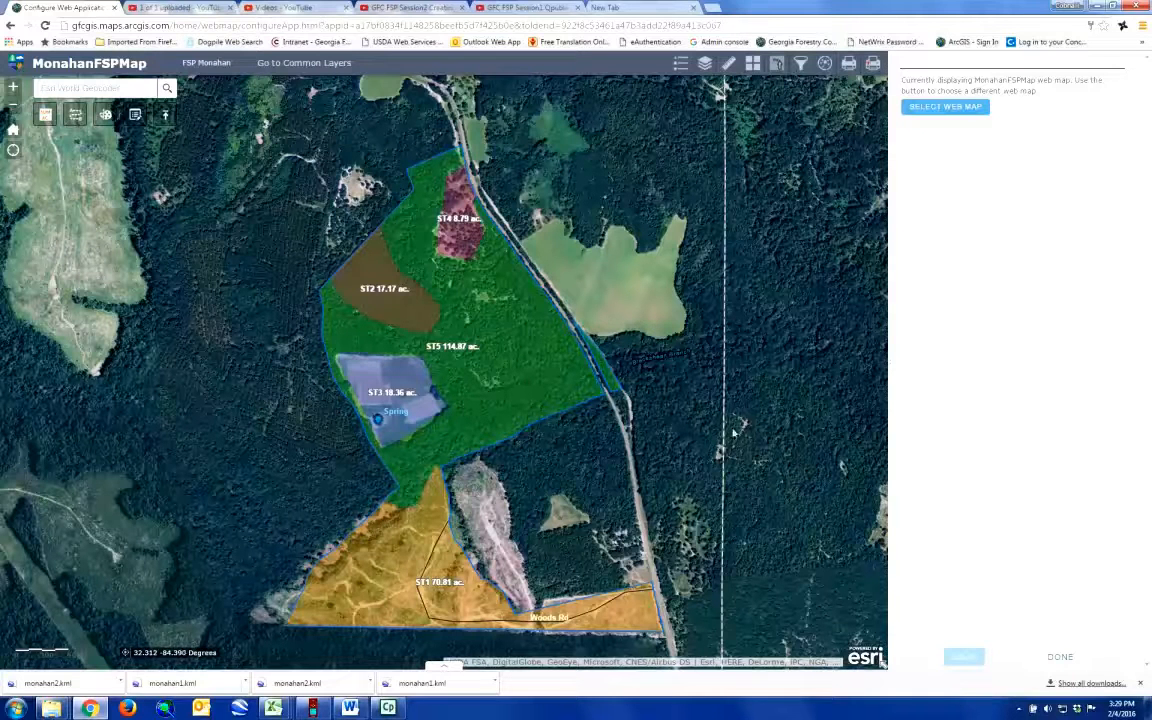
# Step: Finish configuring the app and open FSPTemplatecob from My Content
pyautogui.click(1062, 657)
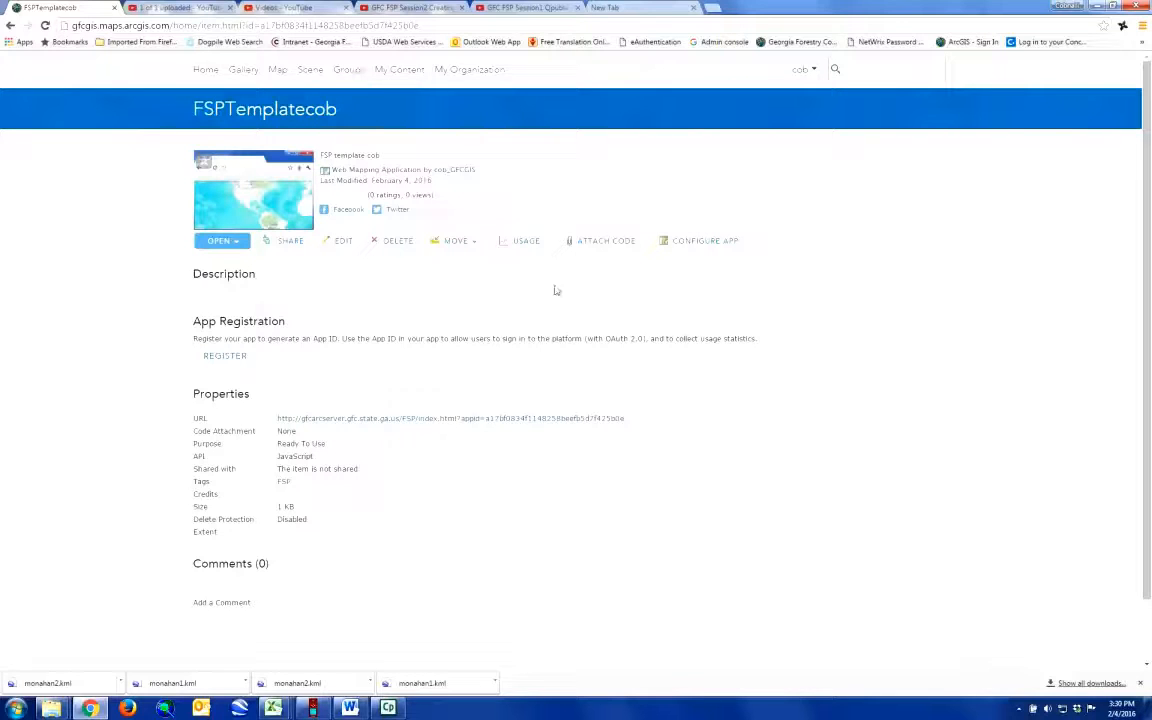
pyautogui.click(404, 72)
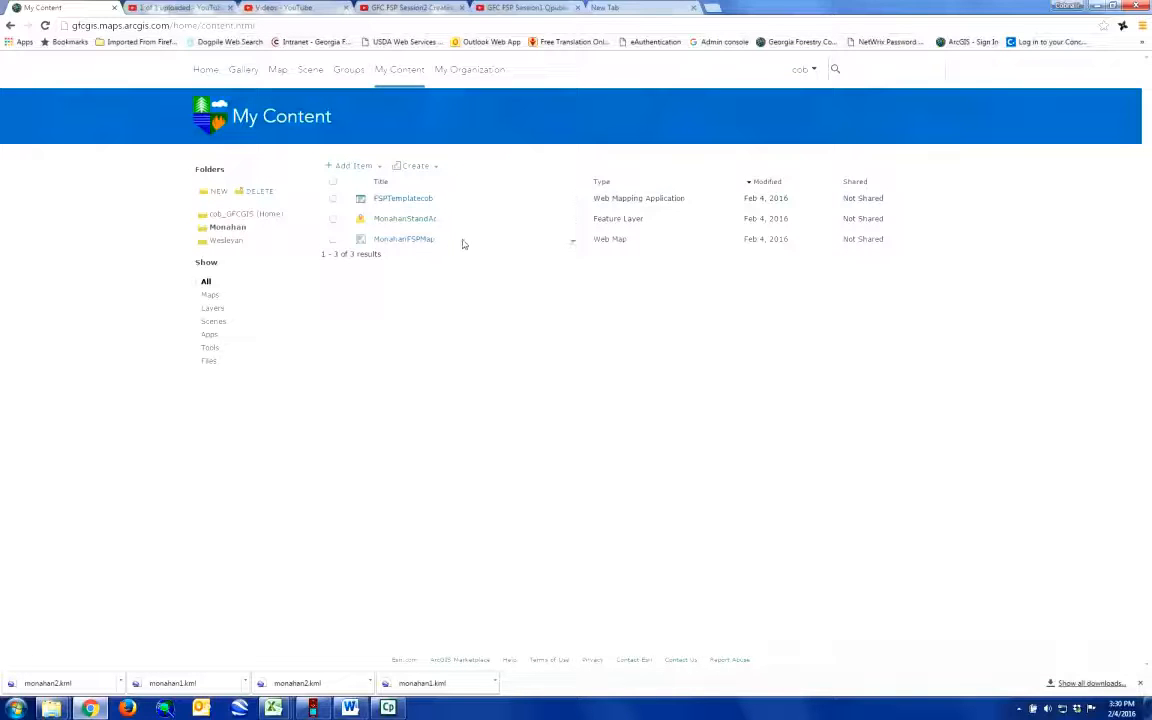
pyautogui.click(573, 199)
pyautogui.click(585, 220)
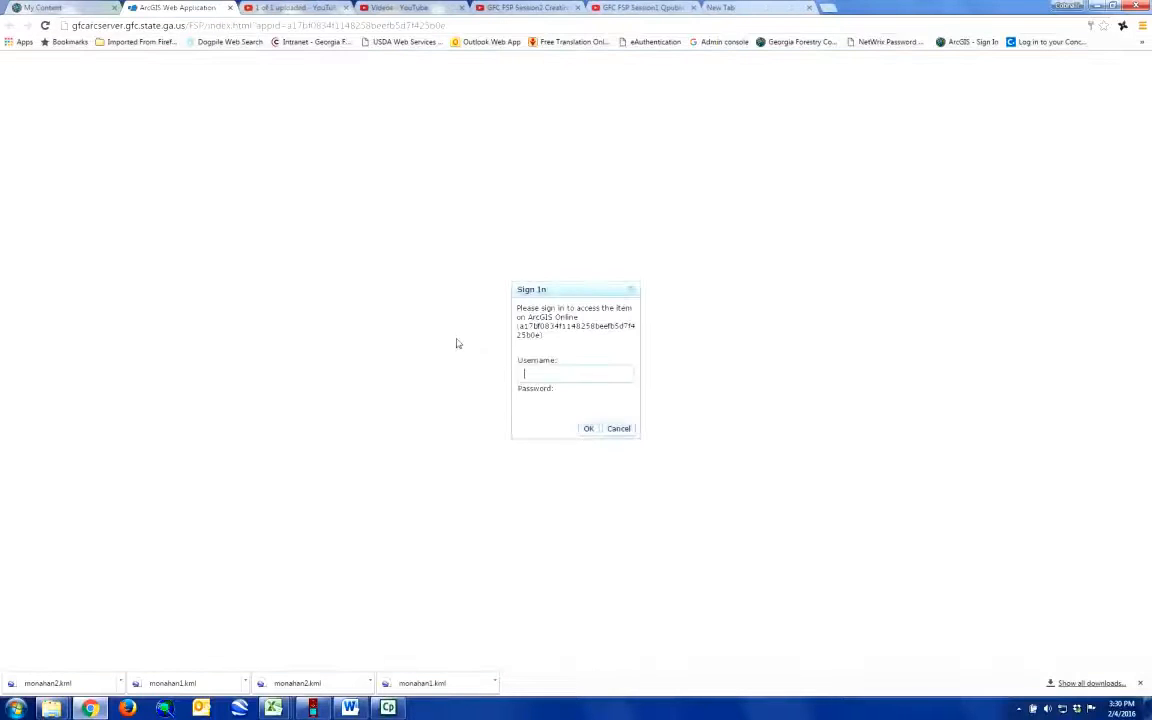
# Step: Sign in to the opened web application with the account username and password
pyautogui.write('con')
pyautogui.write('_GFCGI')
pyautogui.write('S')
pyautogui.press('Tab')
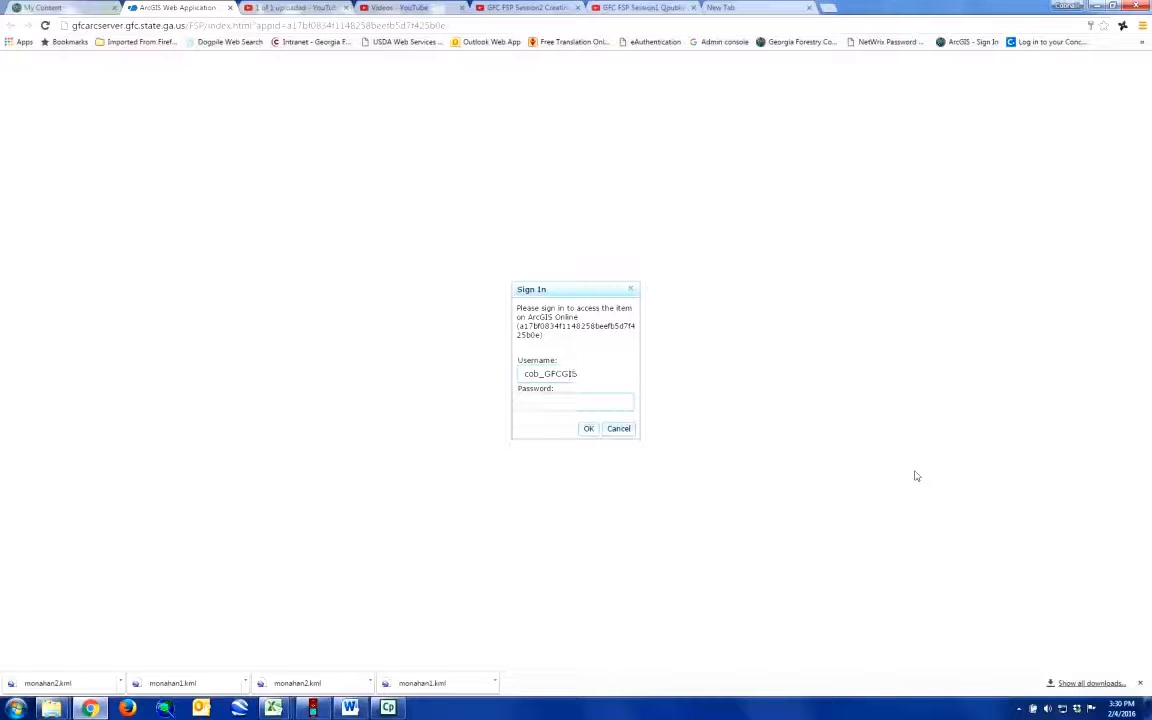
pyautogui.write('•••')
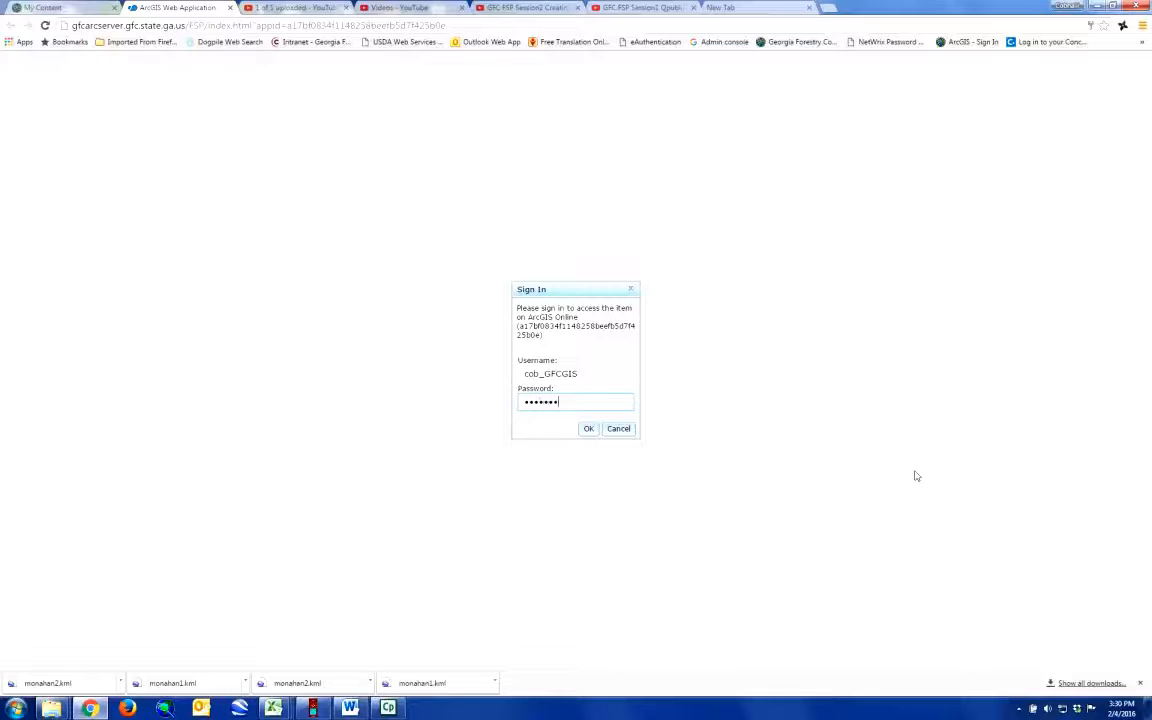
pyautogui.write('•••••••')
pyautogui.press('Return')
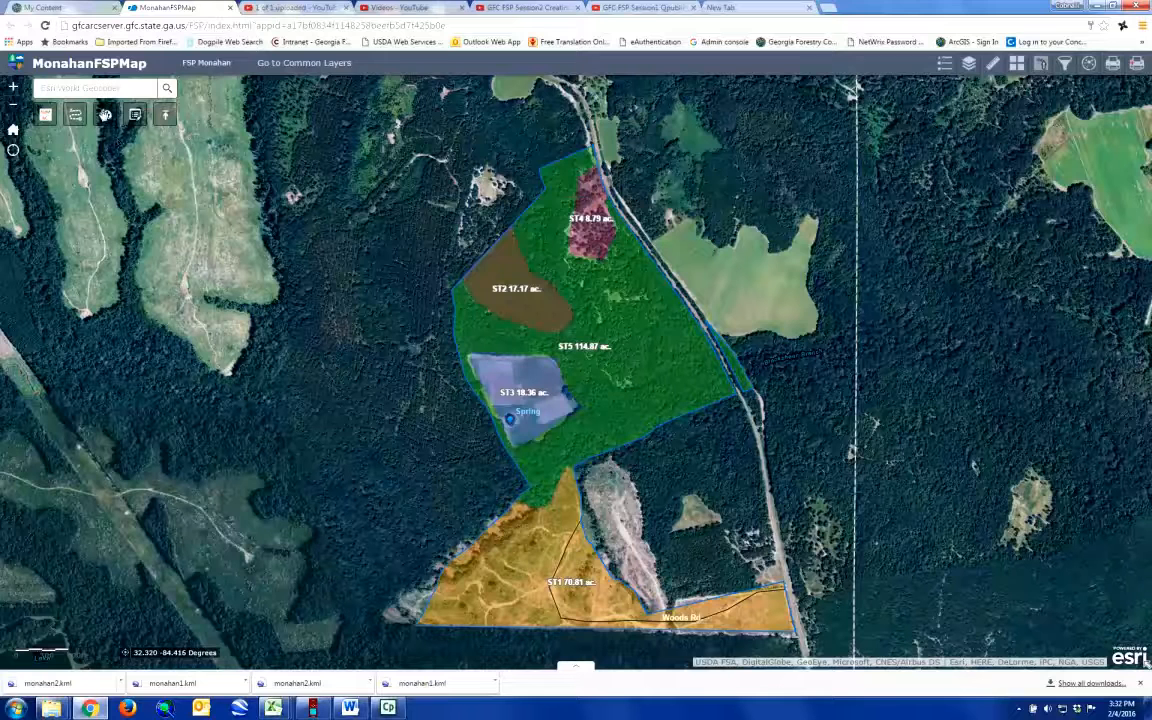
# Step: Prepare a text drawing for the map that reads "Total Acres 230+/-"
pyautogui.click(105, 115)
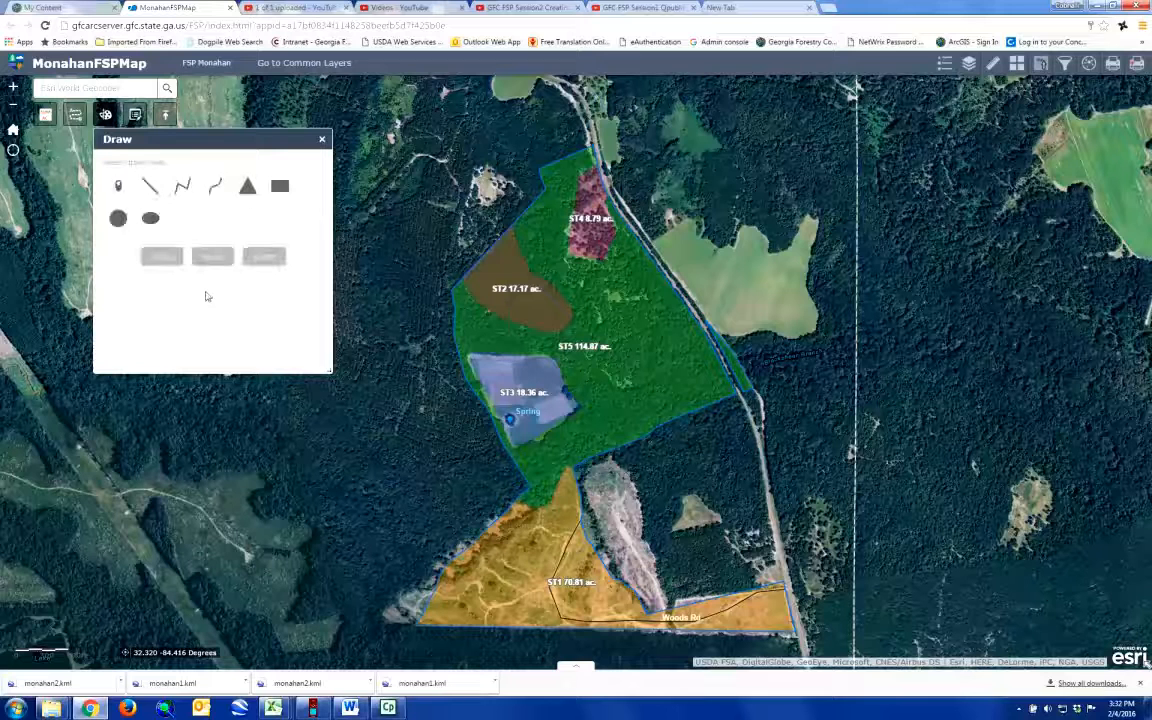
pyautogui.click(248, 218)
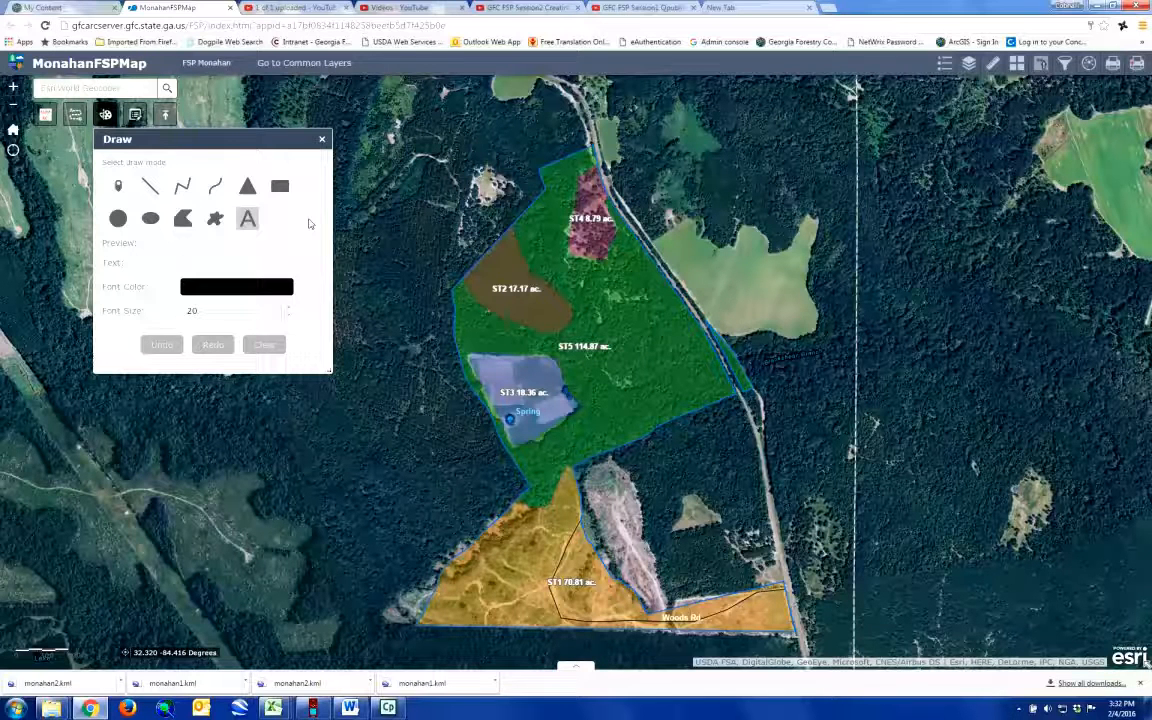
pyautogui.write('ata')
pyautogui.write('l Acres 2')
pyautogui.write('30+/-')
pyautogui.click(255, 218)
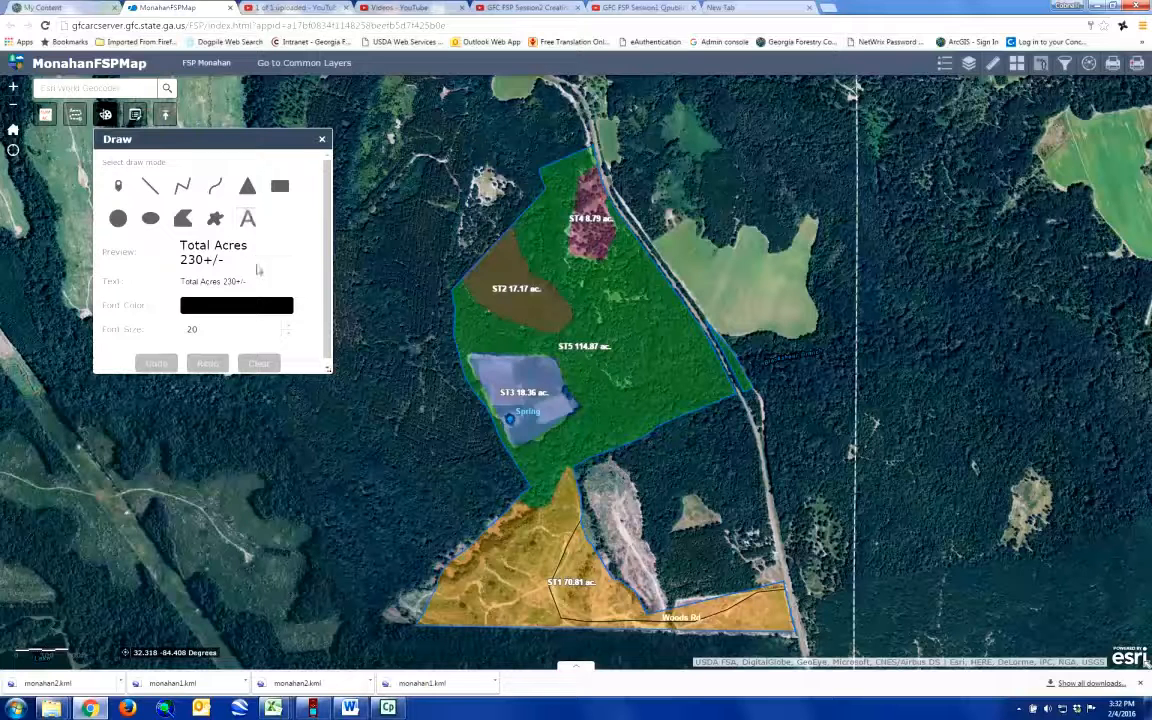
pyautogui.click(245, 219)
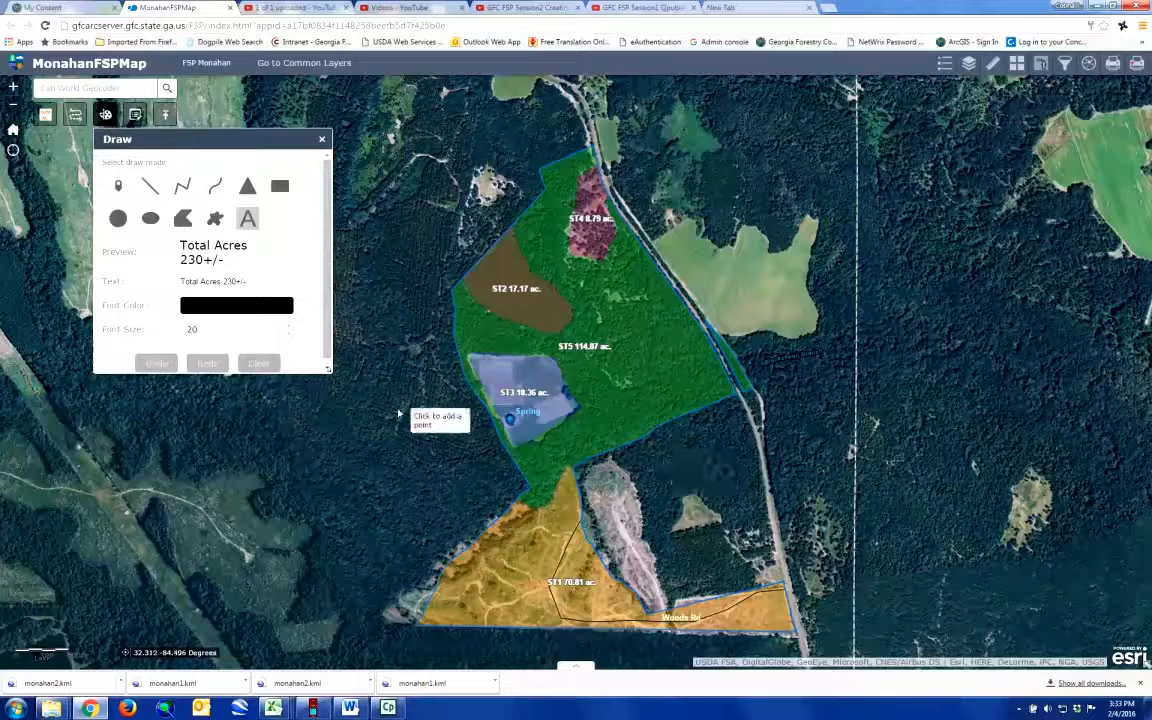
# Step: Colour the acreage label yellow-green, place it just outside the tract's southeast boundary, and close the drawing tool
pyautogui.click(239, 307)
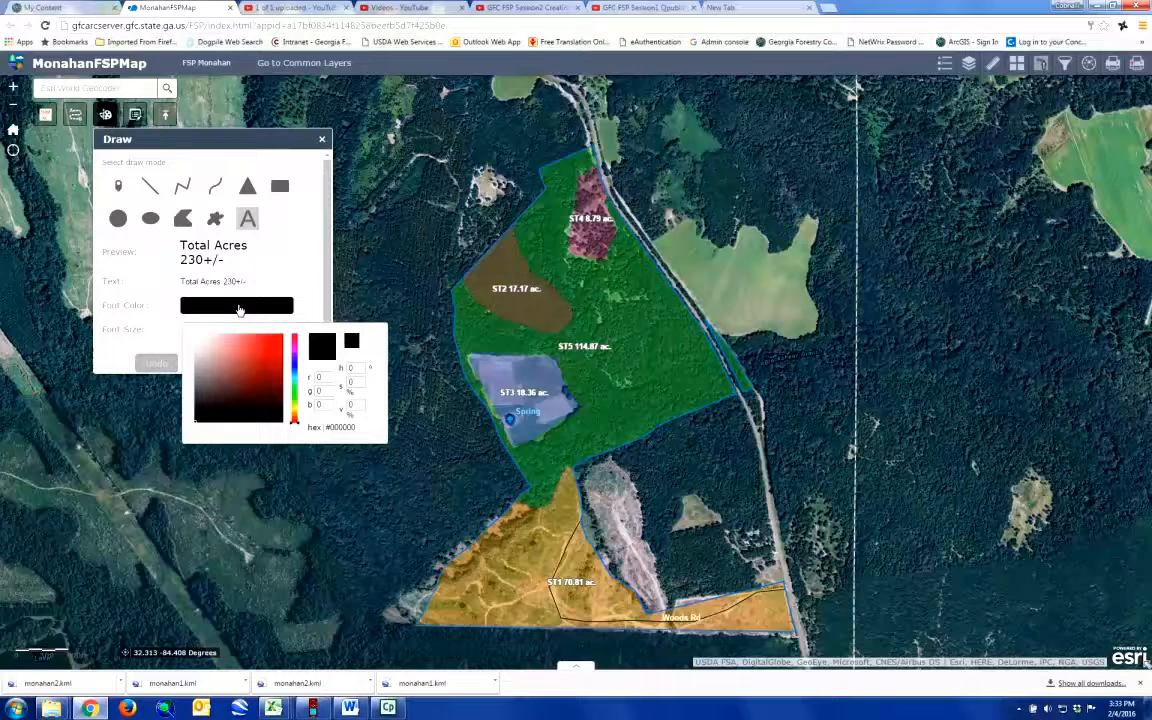
pyautogui.click(296, 404)
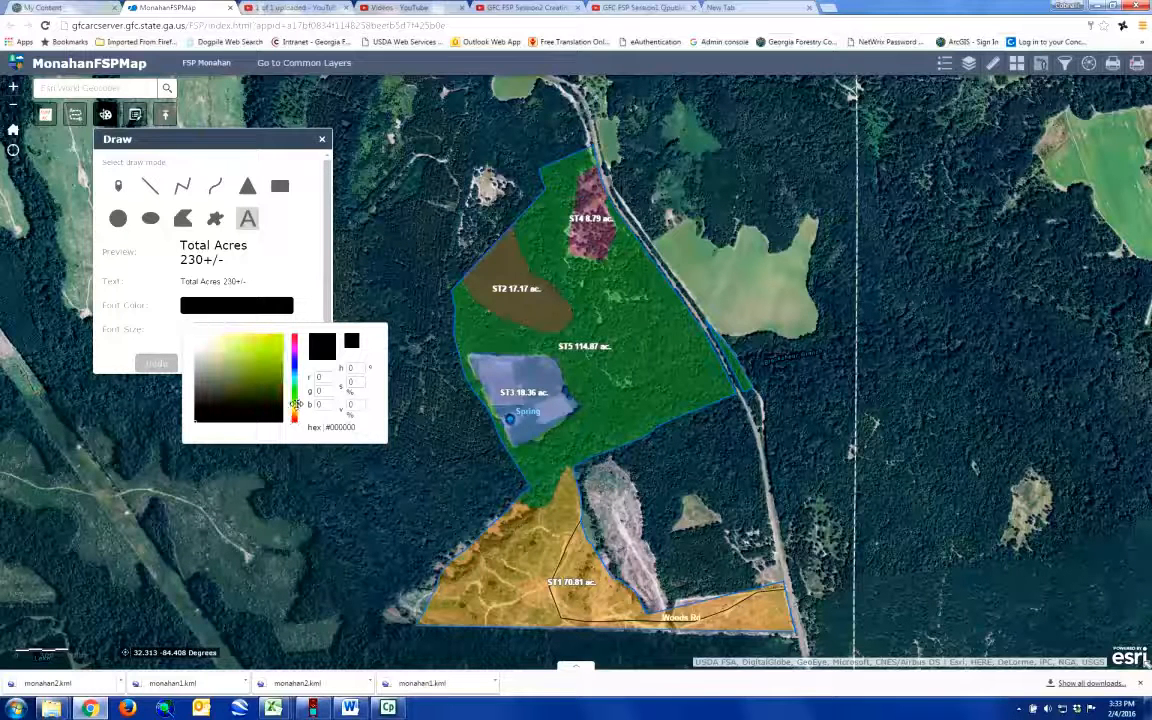
pyautogui.click(266, 346)
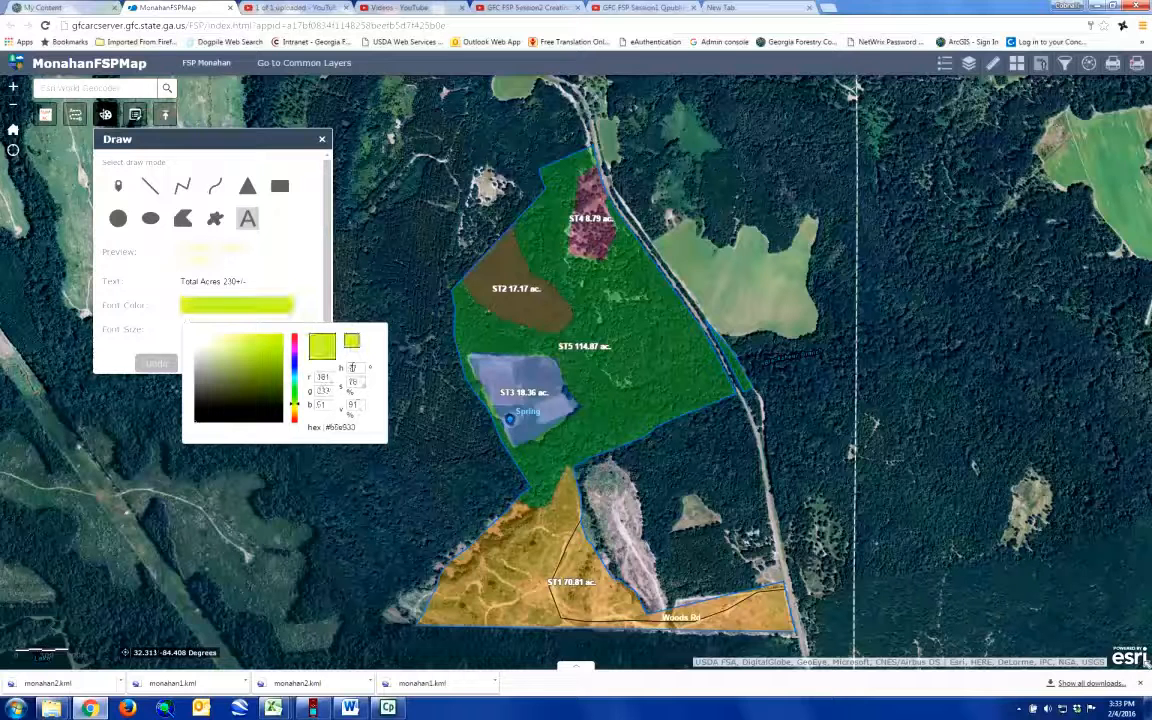
pyautogui.click(307, 271)
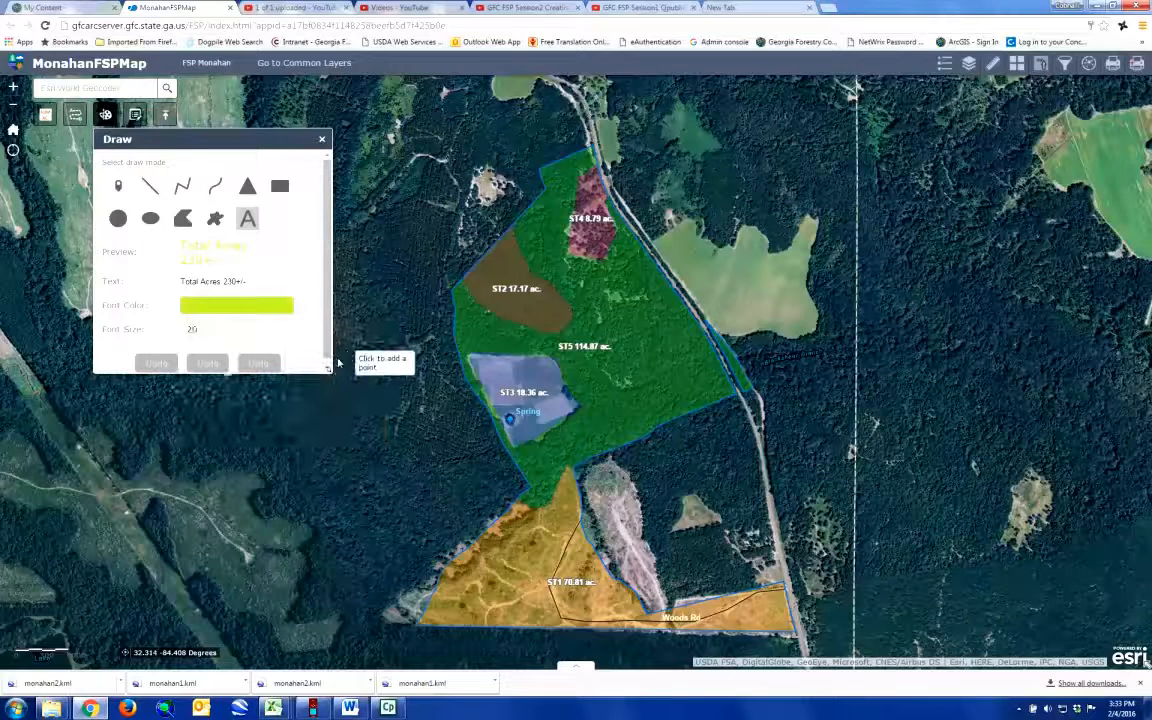
pyautogui.click(697, 472)
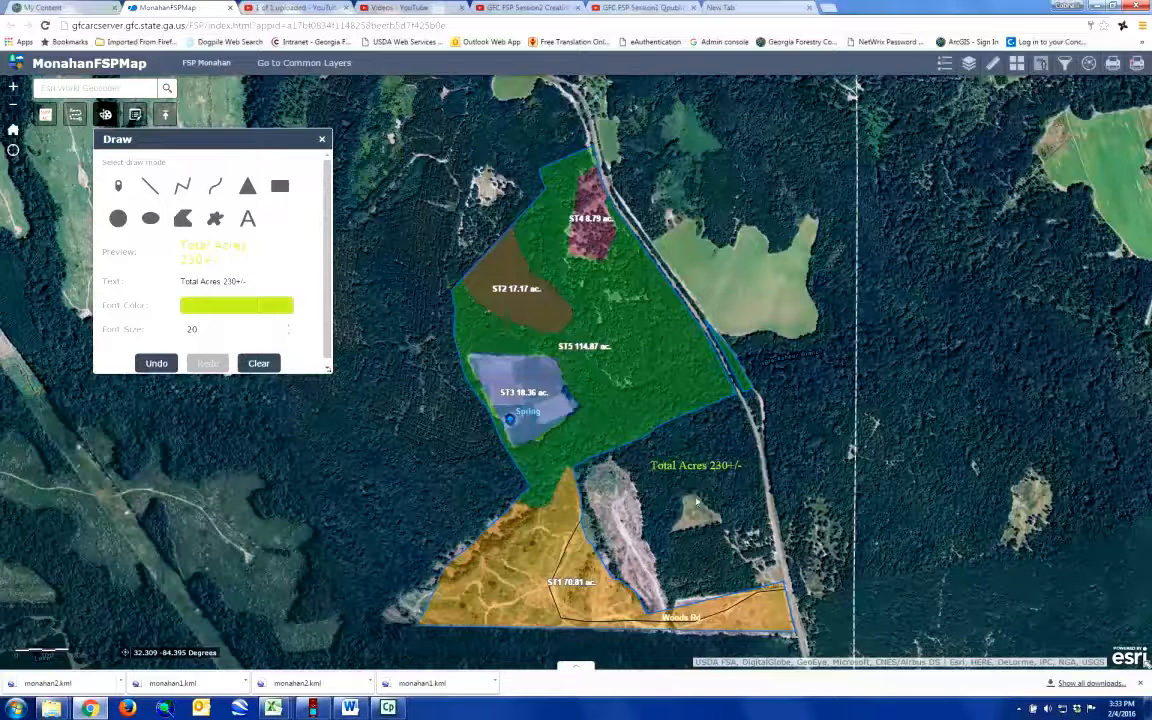
pyautogui.click(323, 141)
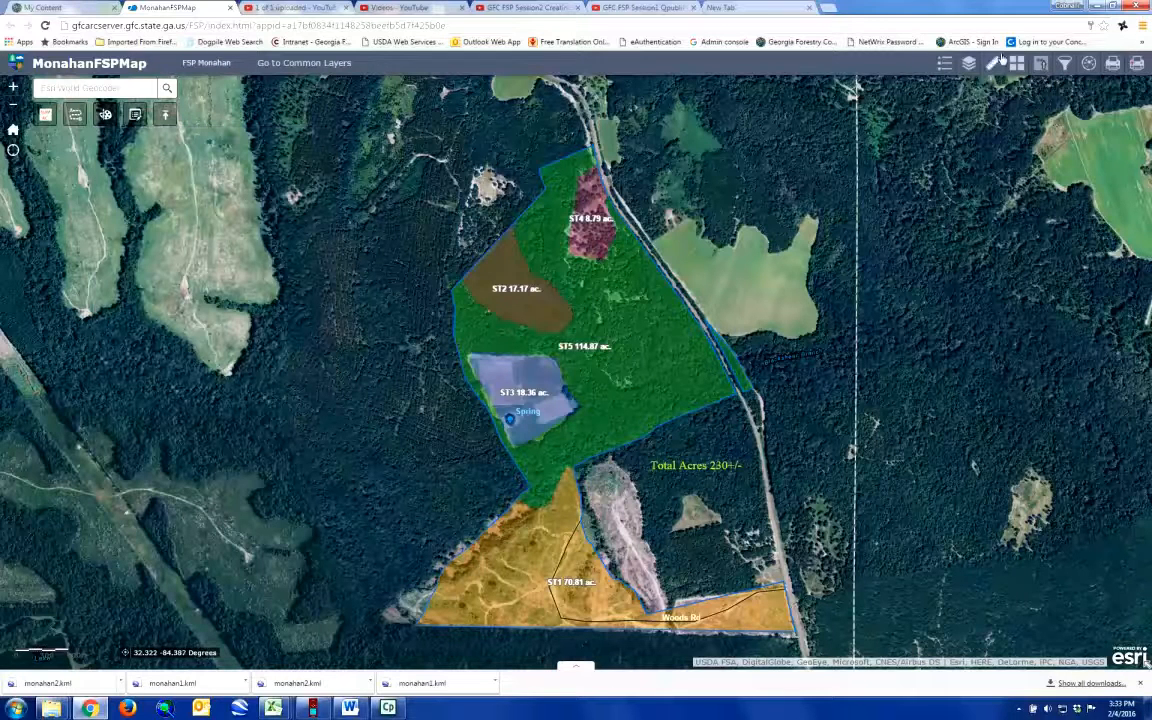
# Step: Turn the Draw_Results layer off and back on in the layer list
pyautogui.click(967, 64)
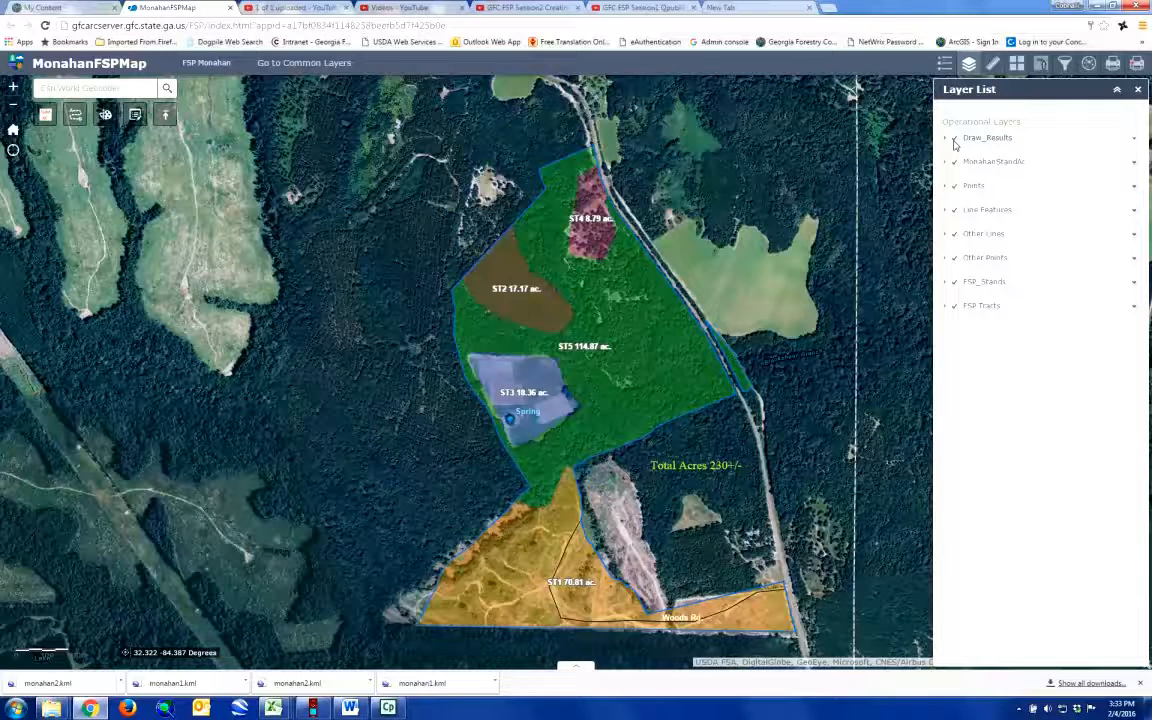
pyautogui.click(954, 142)
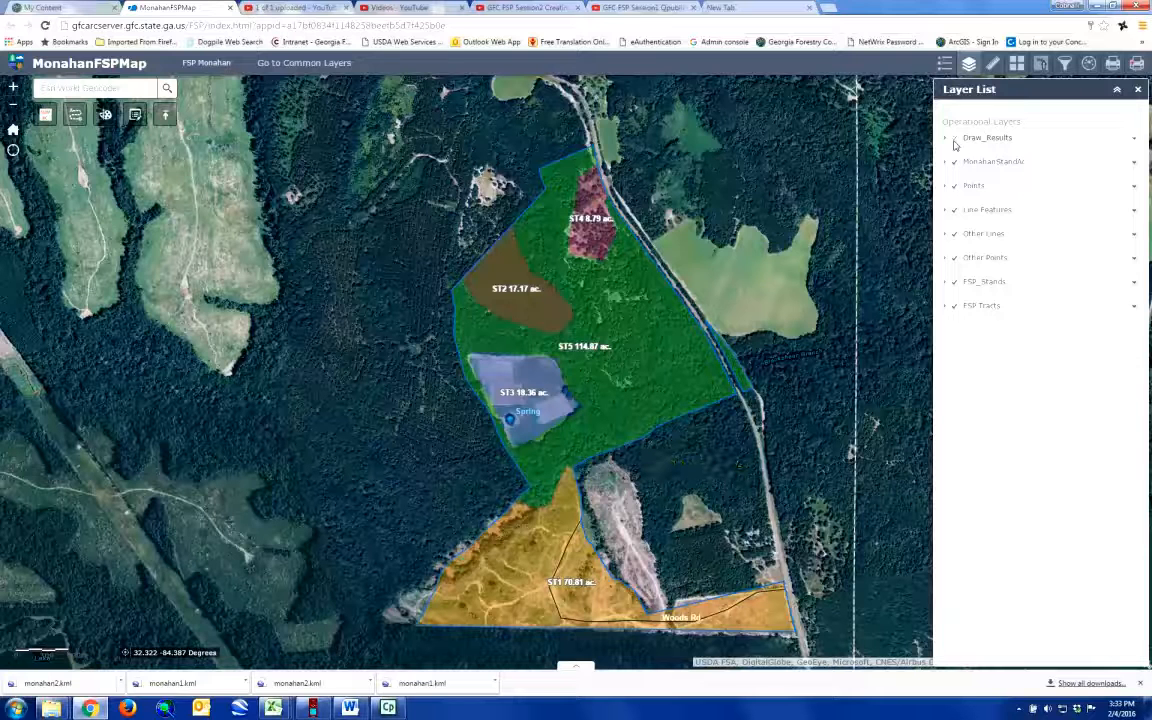
pyautogui.click(954, 142)
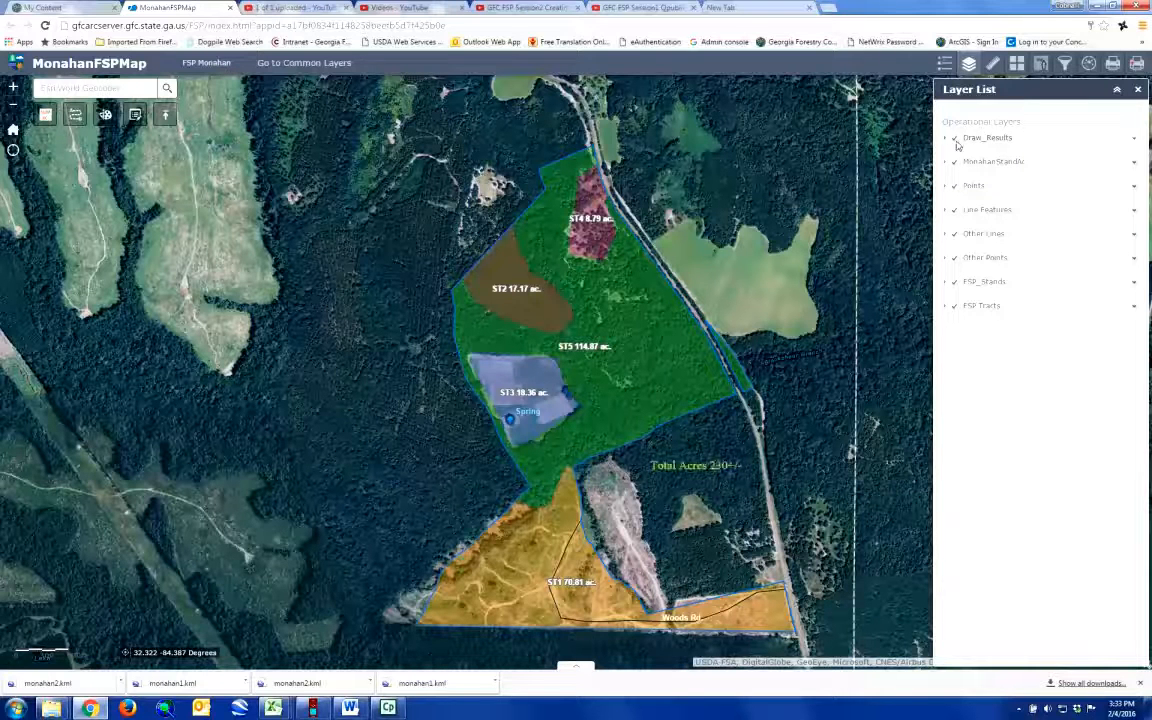
pyautogui.click(1138, 91)
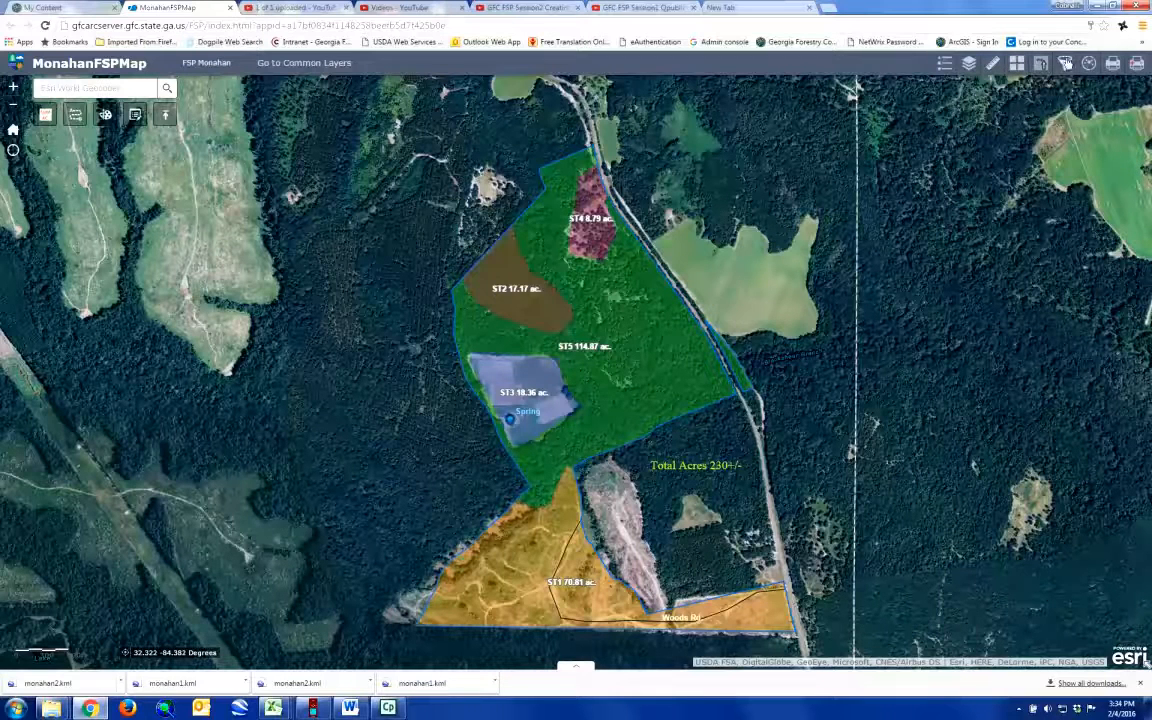
# Step: Look over the Measurement and Add Shapefile tools and review the map's operational layers
pyautogui.click(993, 66)
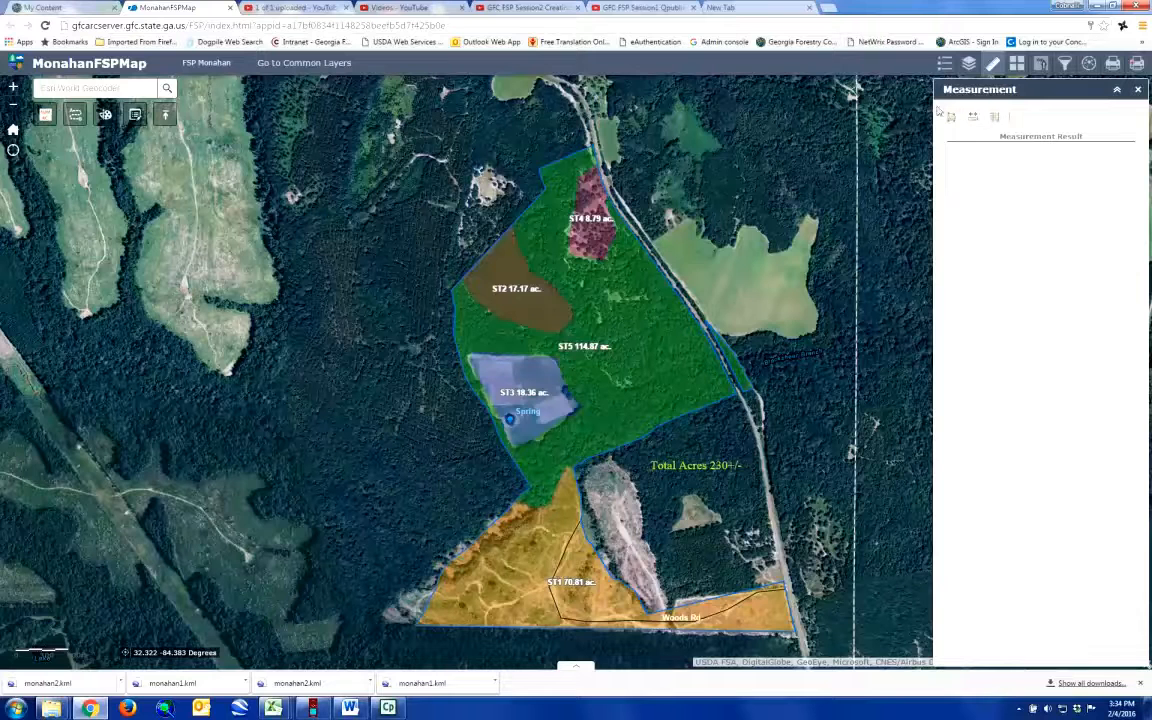
pyautogui.click(1140, 89)
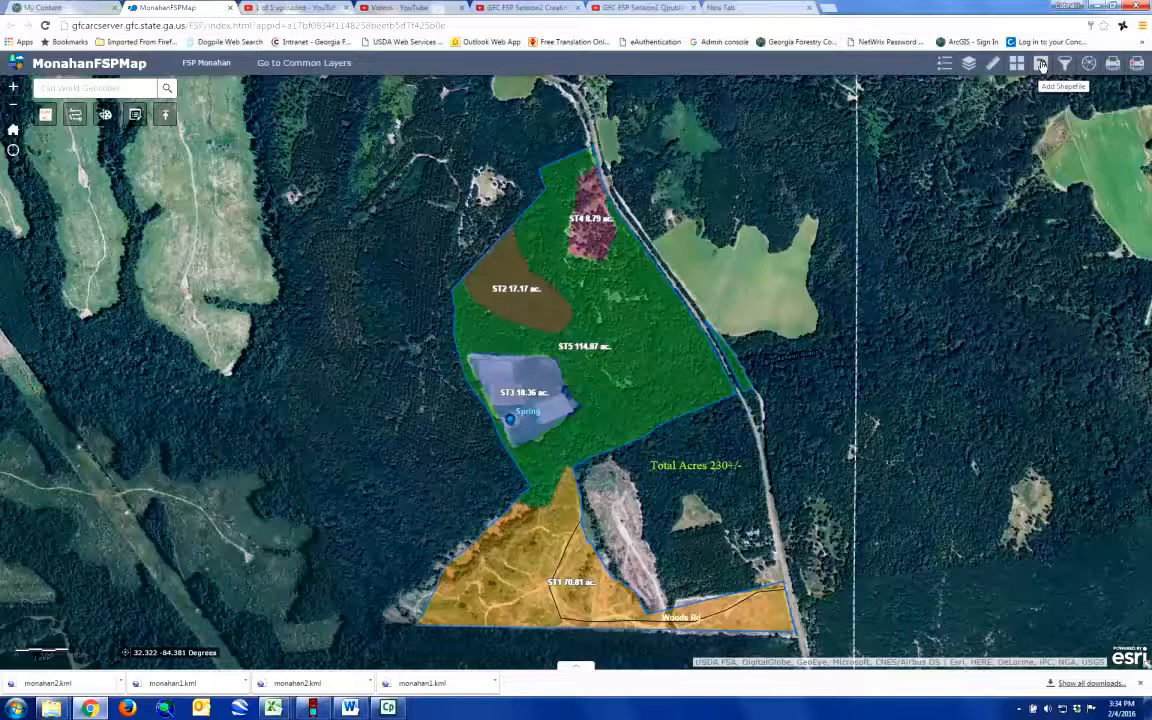
pyautogui.click(1041, 65)
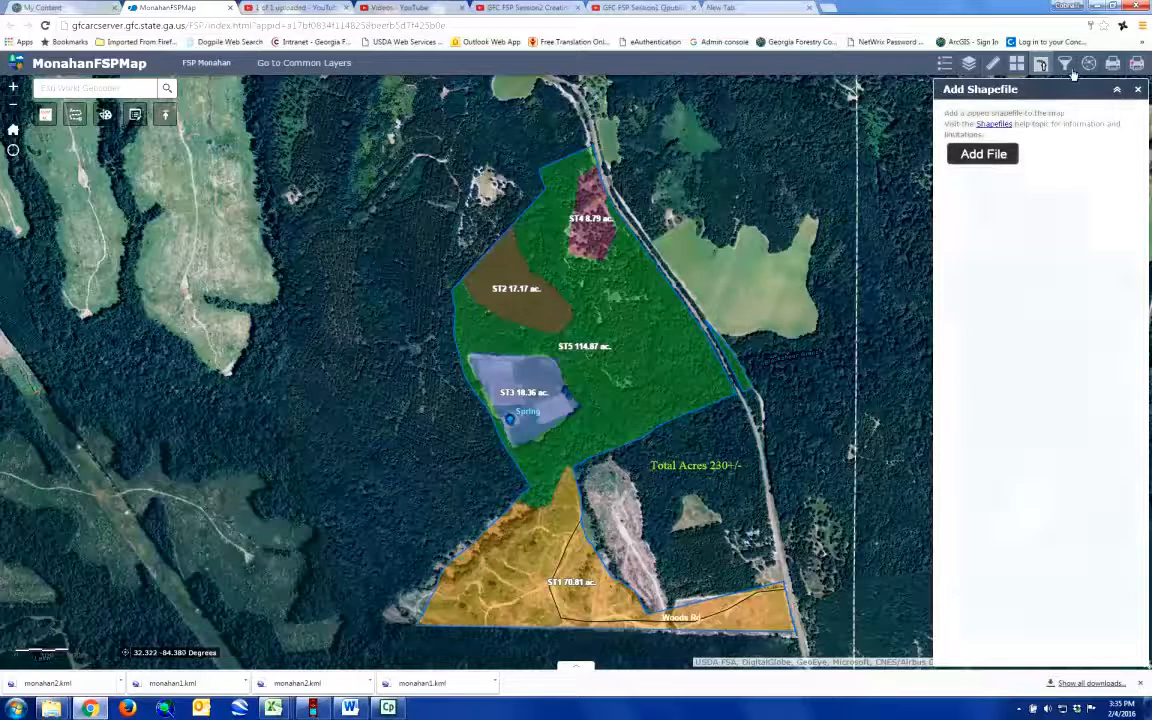
pyautogui.click(1137, 89)
pyautogui.click(968, 63)
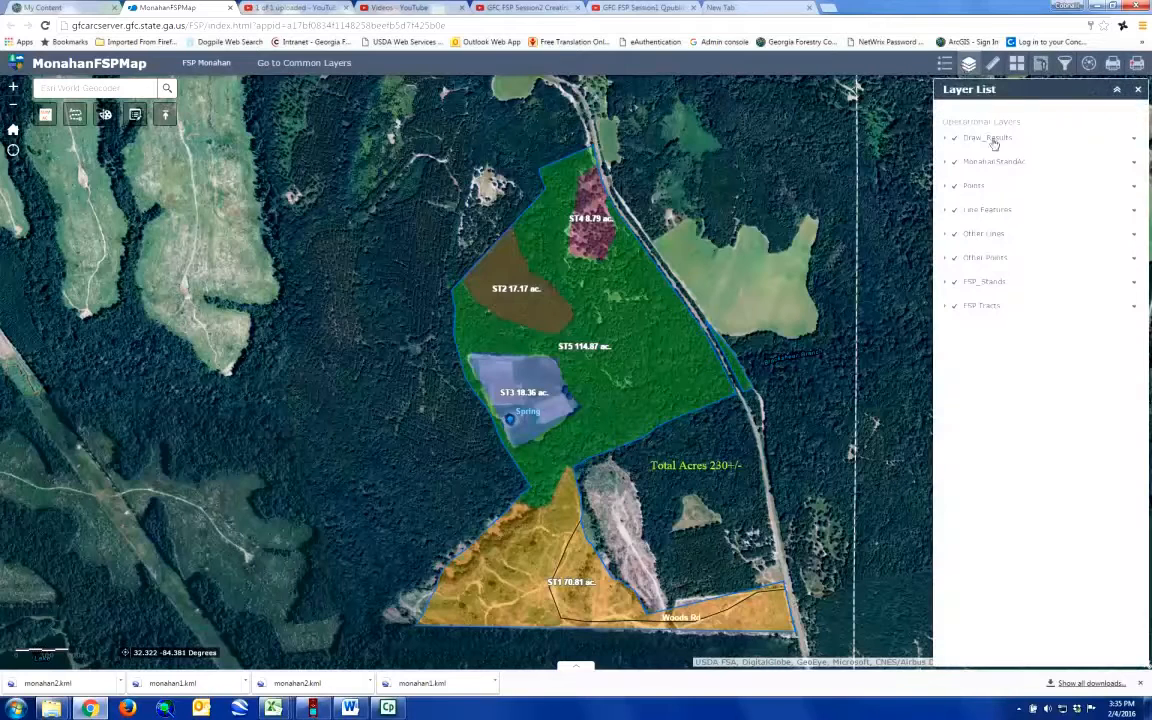
pyautogui.click(968, 66)
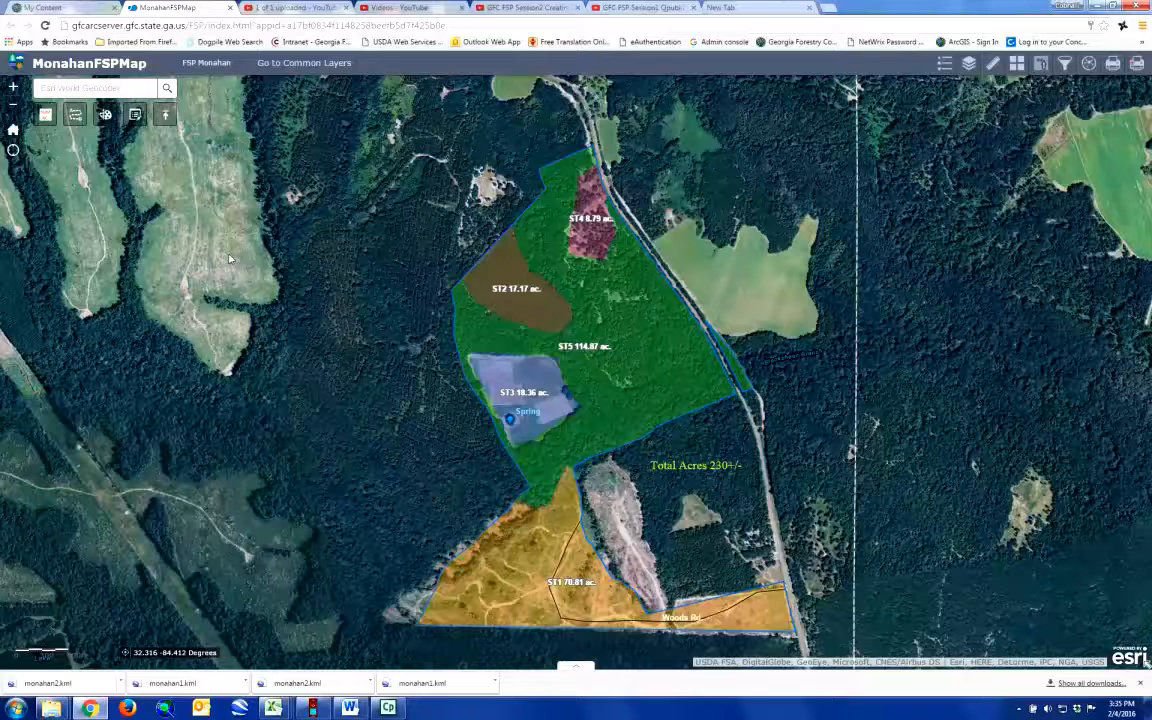
# Step: Examine the KML upload tool's options for adding a file
pyautogui.click(167, 118)
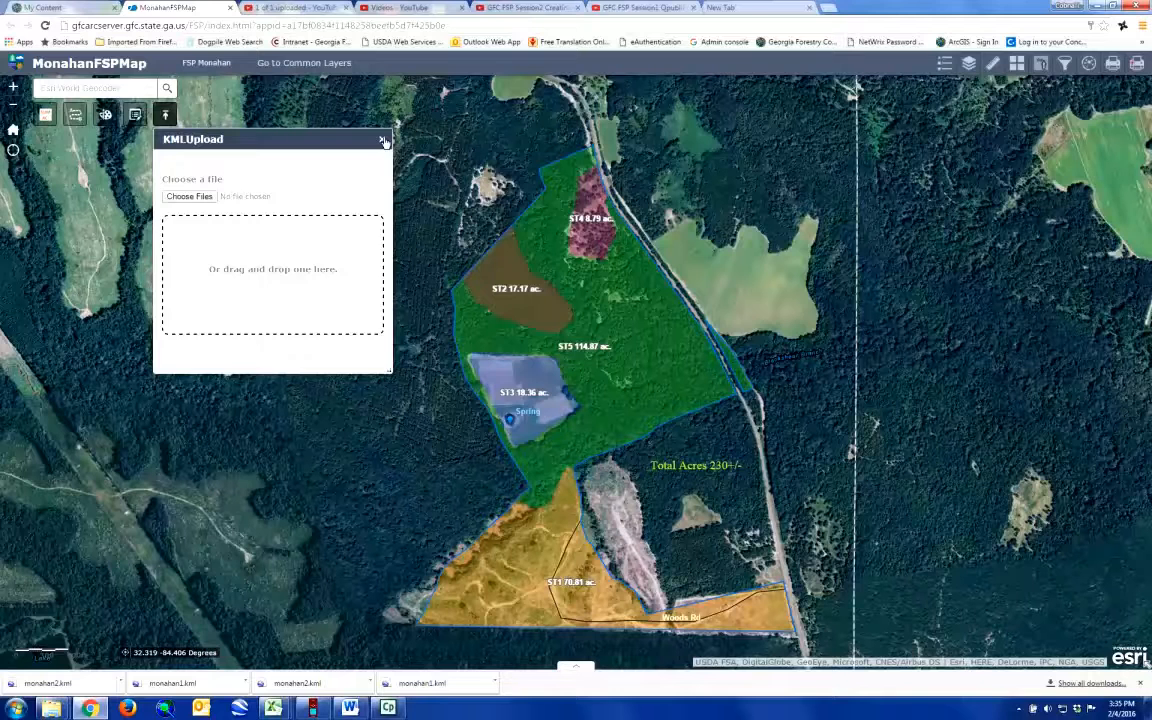
pyautogui.click(384, 141)
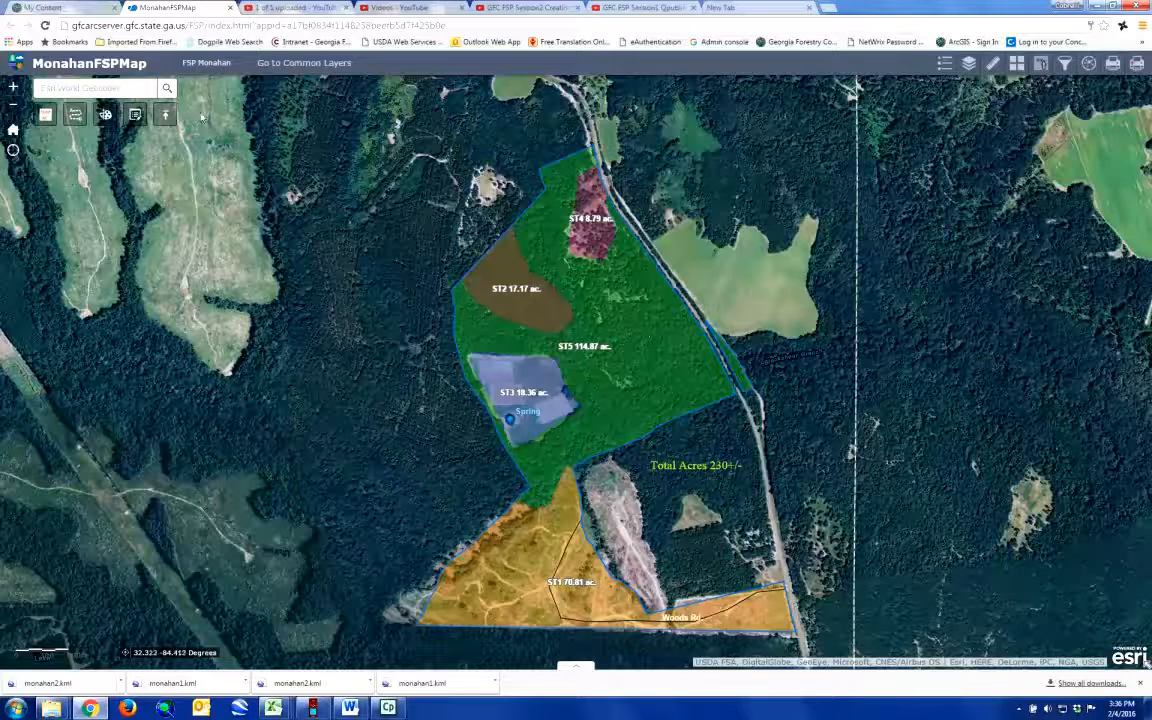
pyautogui.click(166, 115)
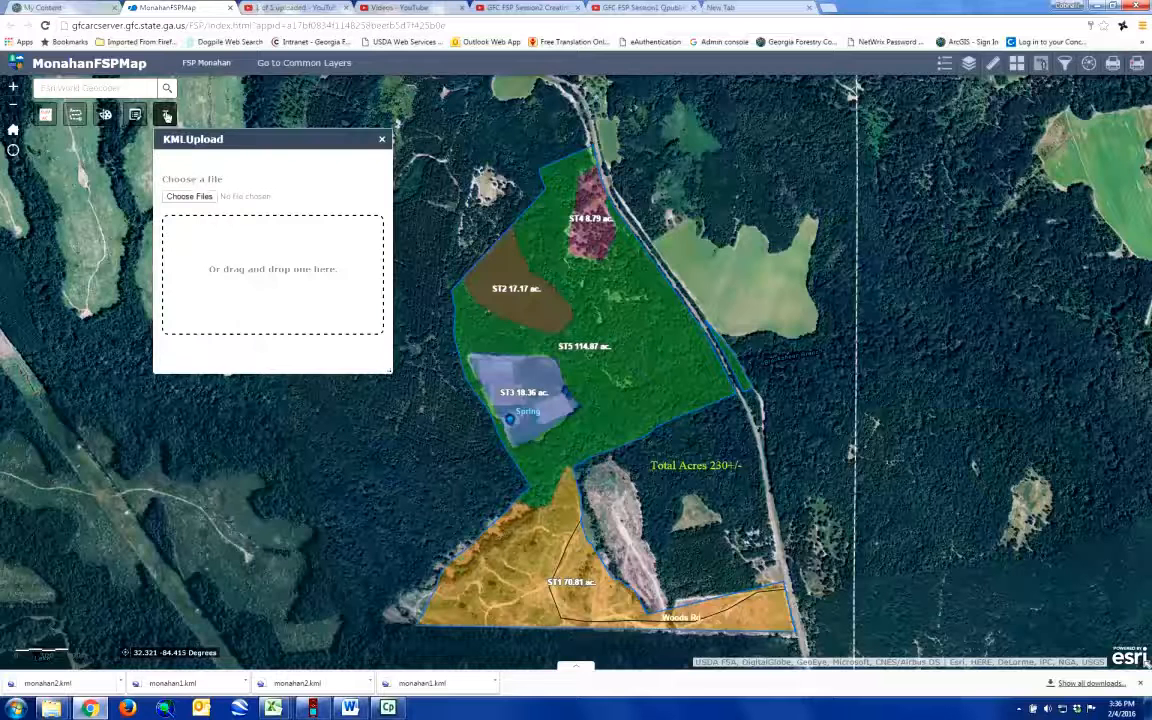
pyautogui.click(383, 141)
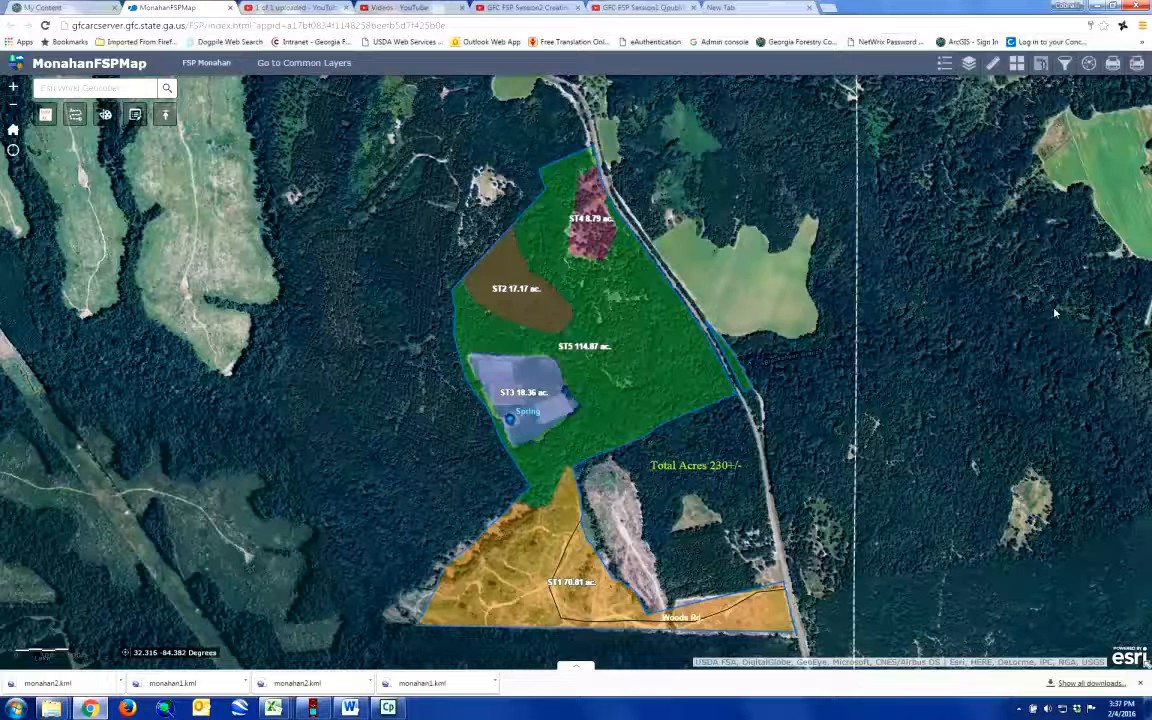
# Step: Set the GFC print template's layout to GFC Letter Portrait (ANSI A) and fit the whole tract inside the print frame
pyautogui.click(1136, 64)
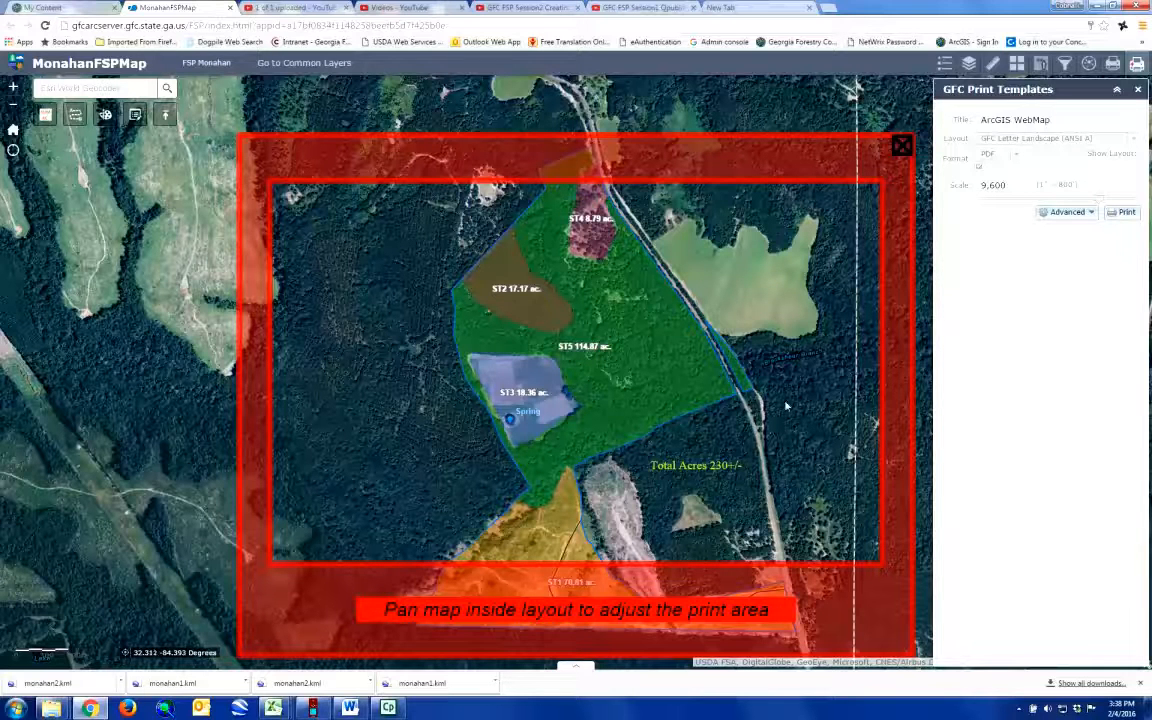
pyautogui.click(1137, 140)
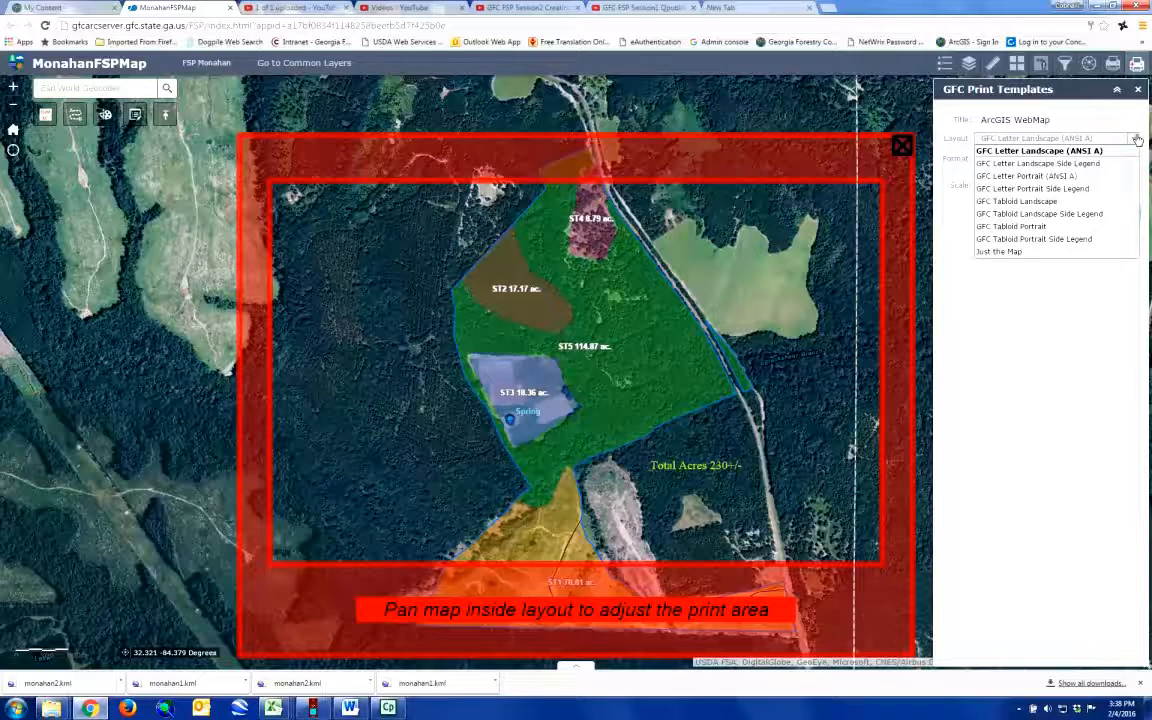
pyautogui.click(1045, 176)
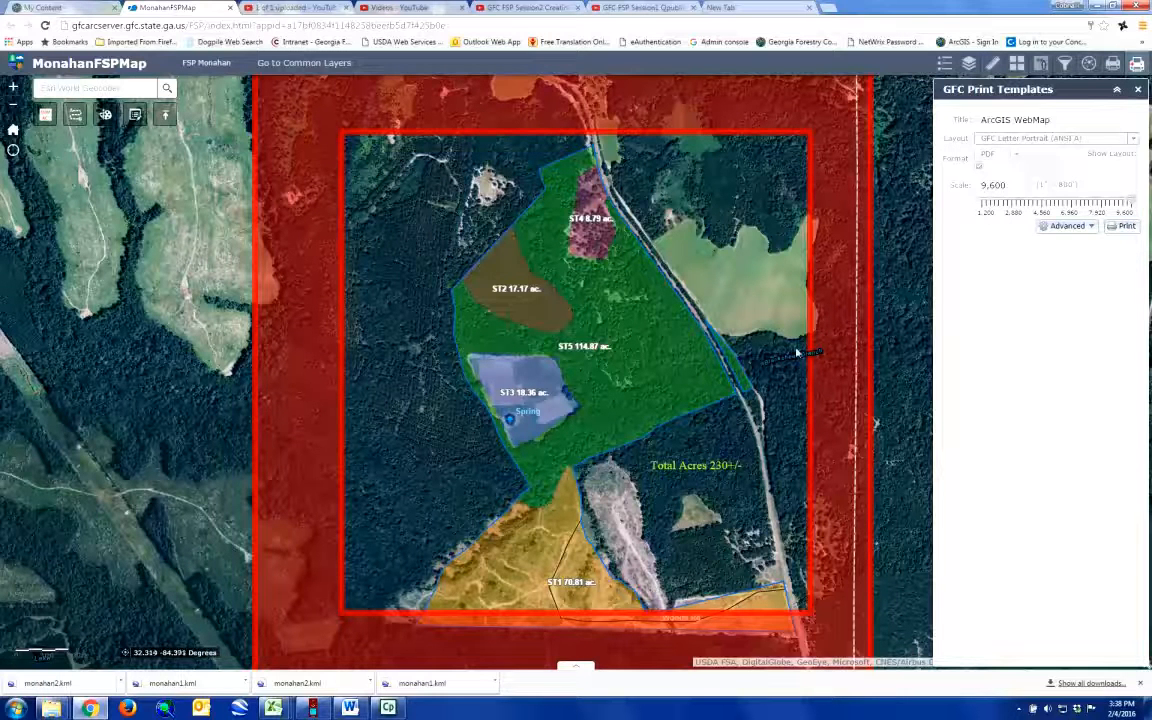
pyautogui.moveTo(727, 525); pyautogui.dragTo(721, 498)
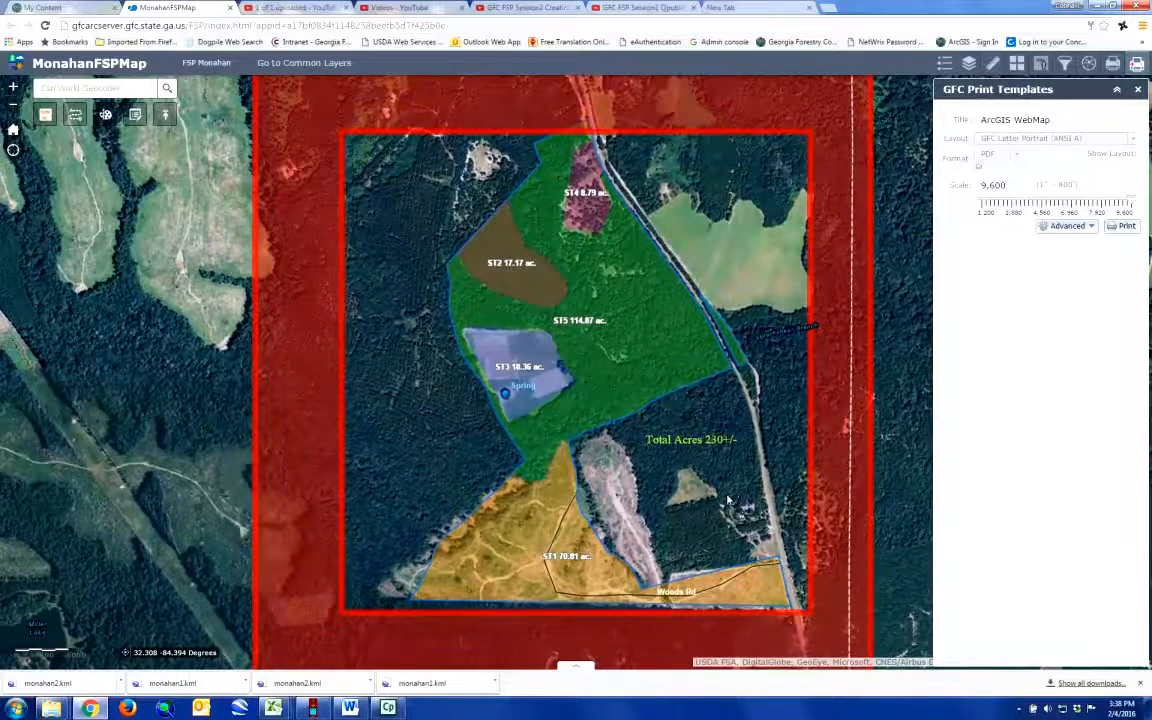
pyautogui.moveTo(741, 486)
pyautogui.mouseDown()
pyautogui.moveTo(726, 488)
pyautogui.moveTo(736, 501)
pyautogui.mouseUp()
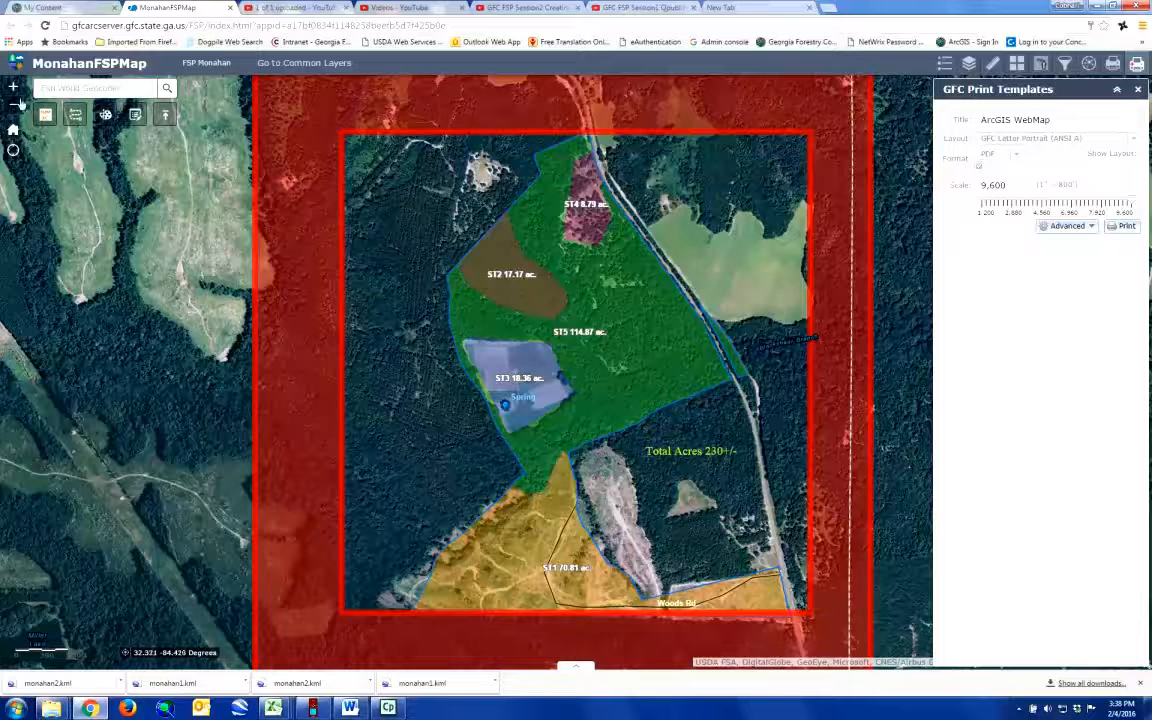
pyautogui.click(15, 111)
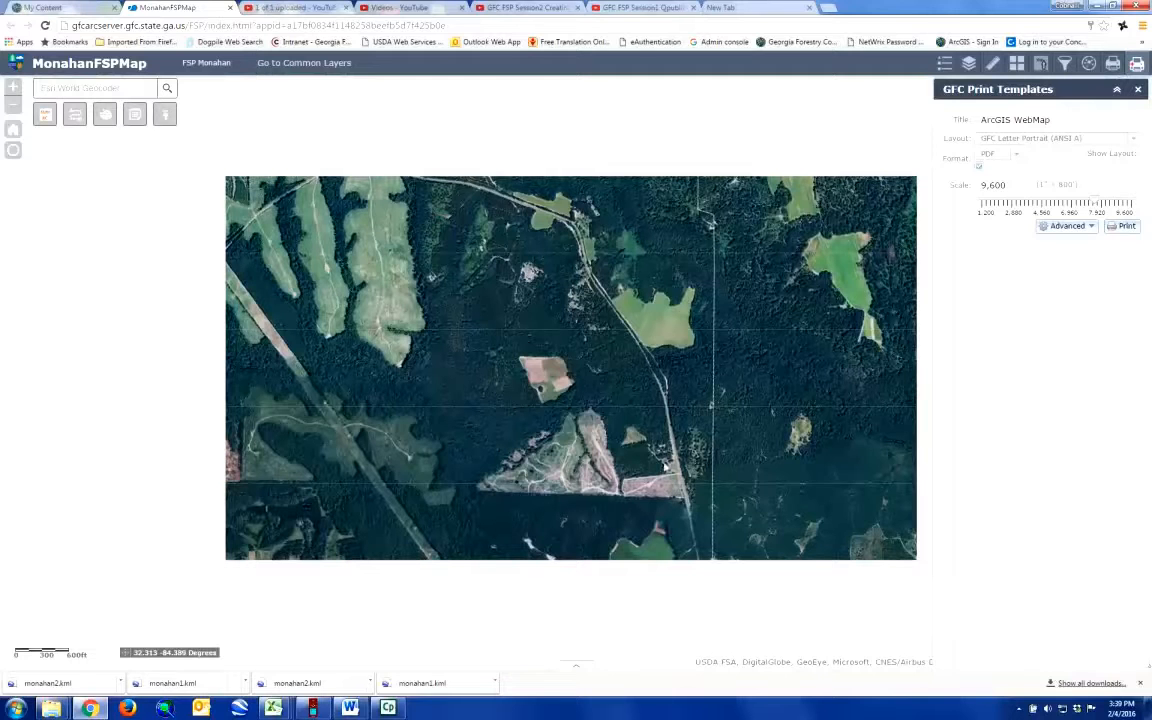
pyautogui.click(13, 88)
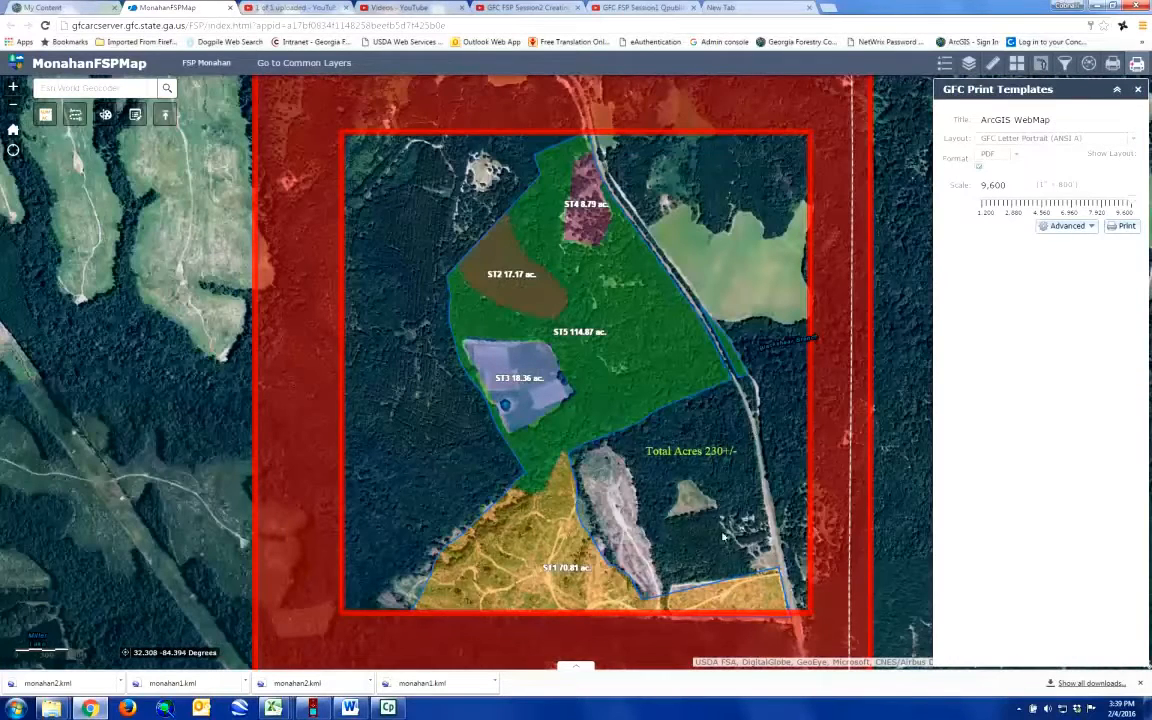
pyautogui.moveTo(722, 545); pyautogui.dragTo(712, 534)
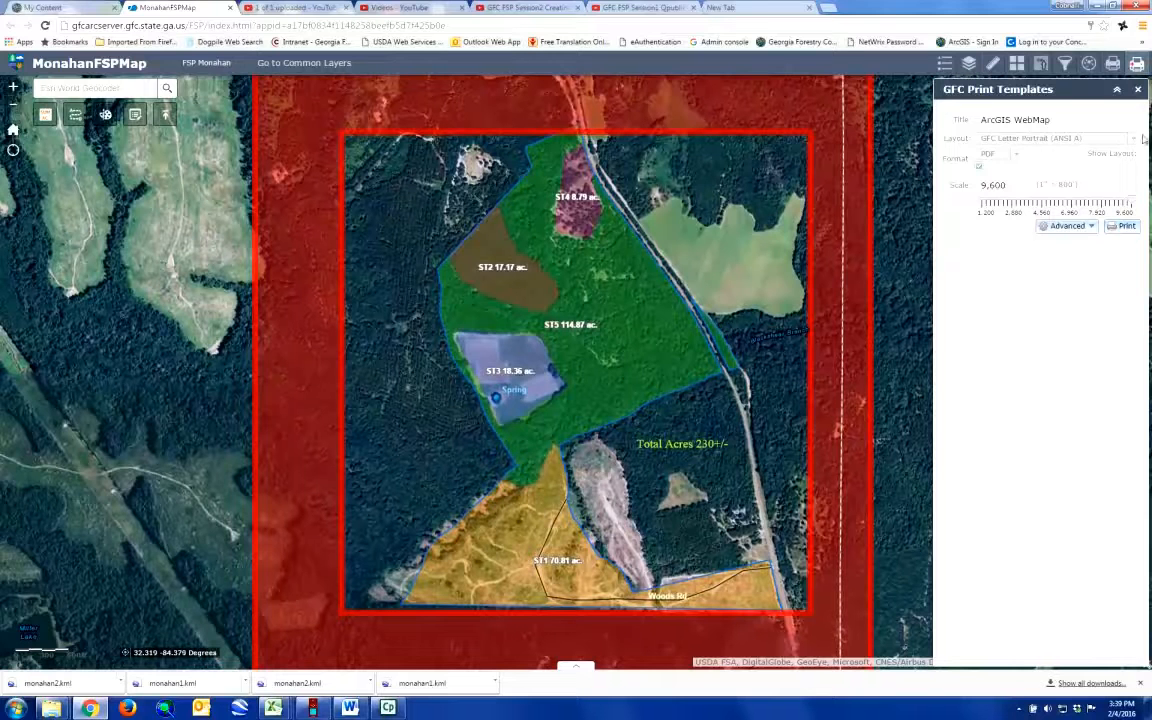
# Step: Switch the print layout to GFC Letter Portrait Side Legend and reposition the tract within its print frame
pyautogui.click(1133, 140)
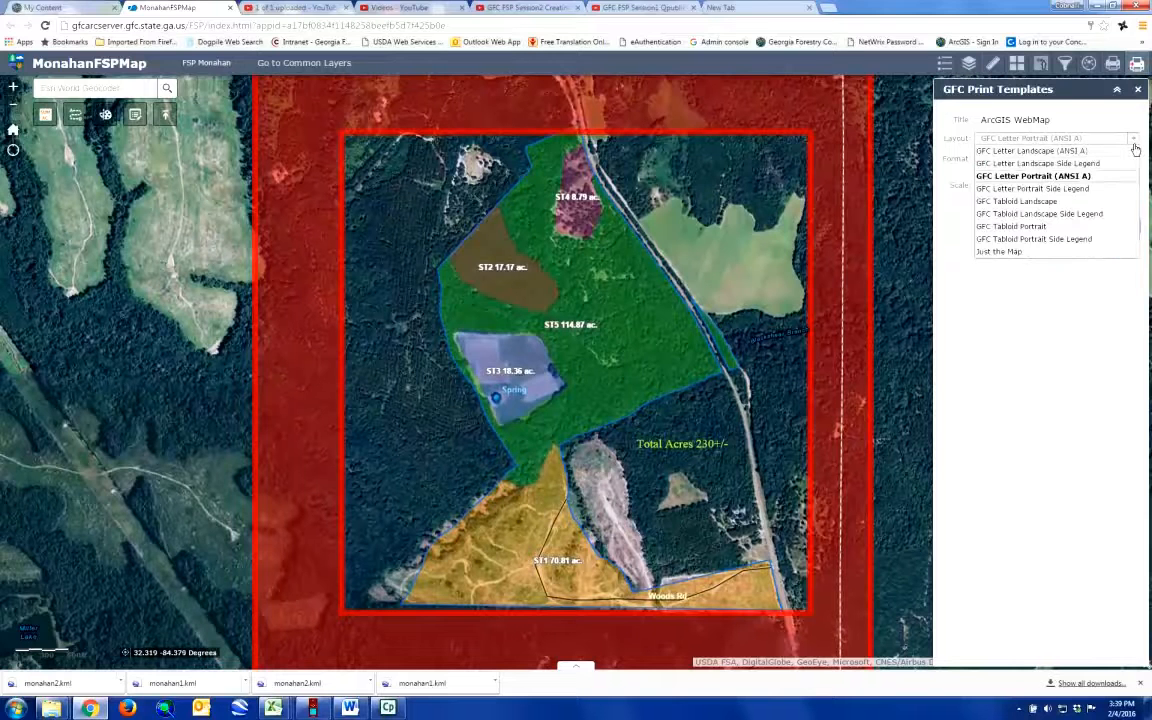
pyautogui.click(1080, 189)
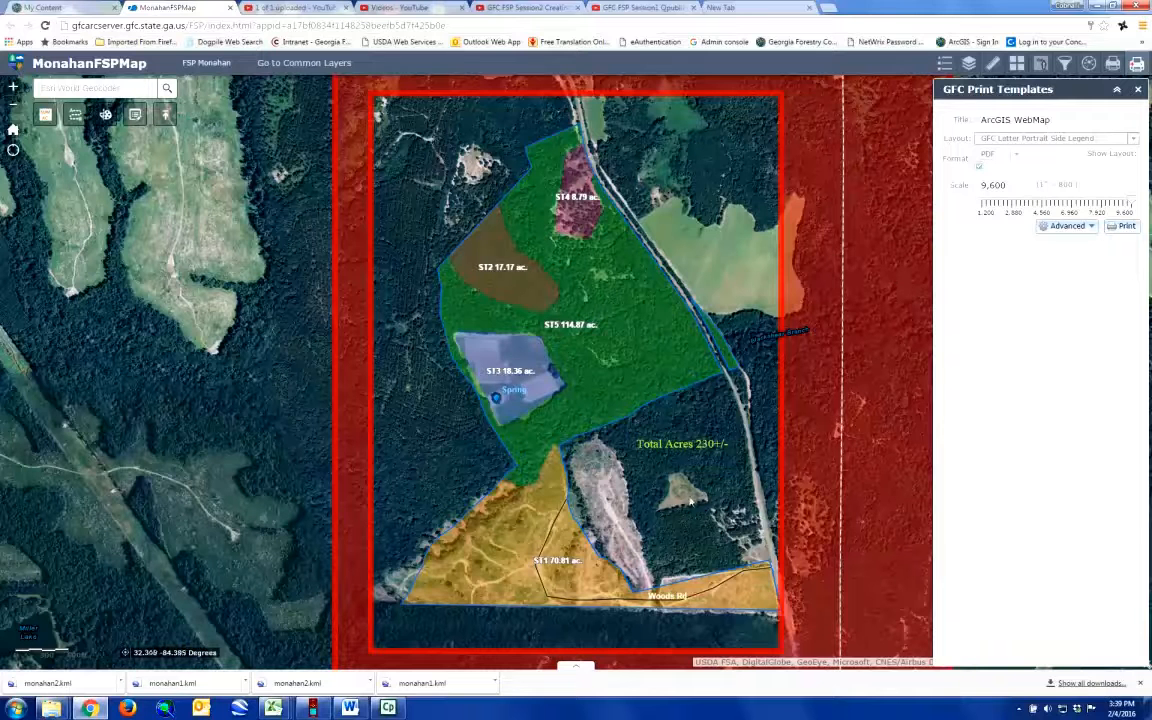
pyautogui.moveTo(658, 491); pyautogui.dragTo(641, 483)
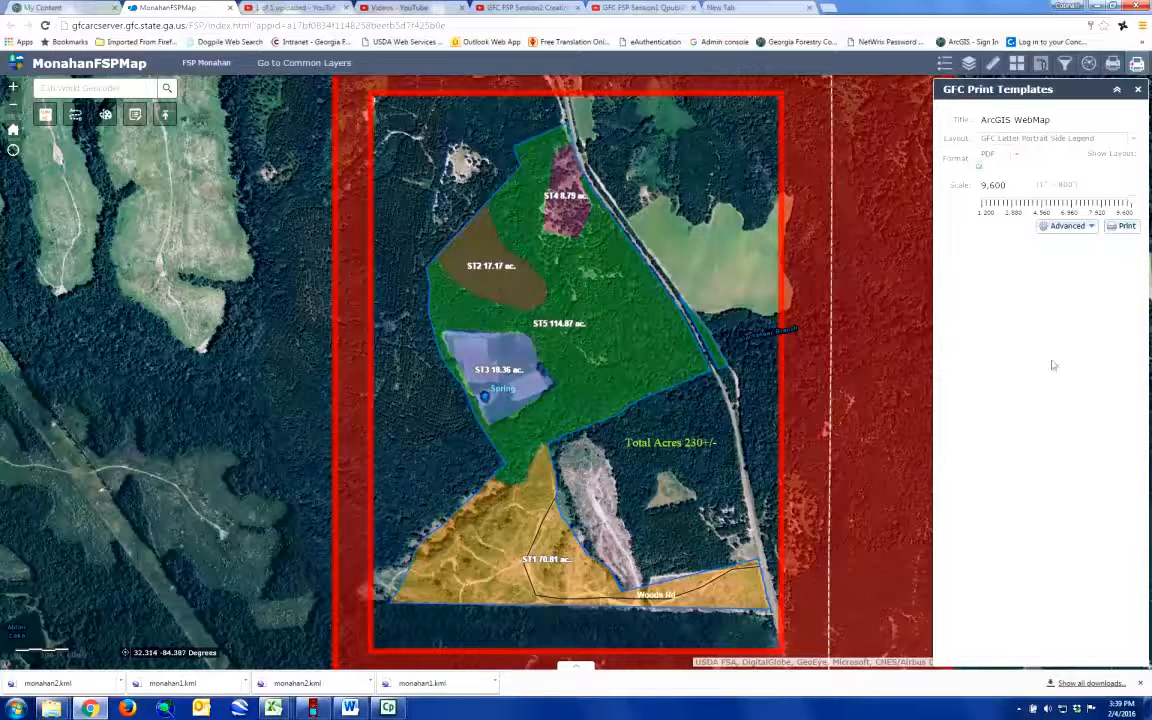
# Step: Title the printout "Maonahan FSP Stand Map"
pyautogui.click(976, 121)
pyautogui.moveTo(976, 126); pyautogui.dragTo(916, 131)
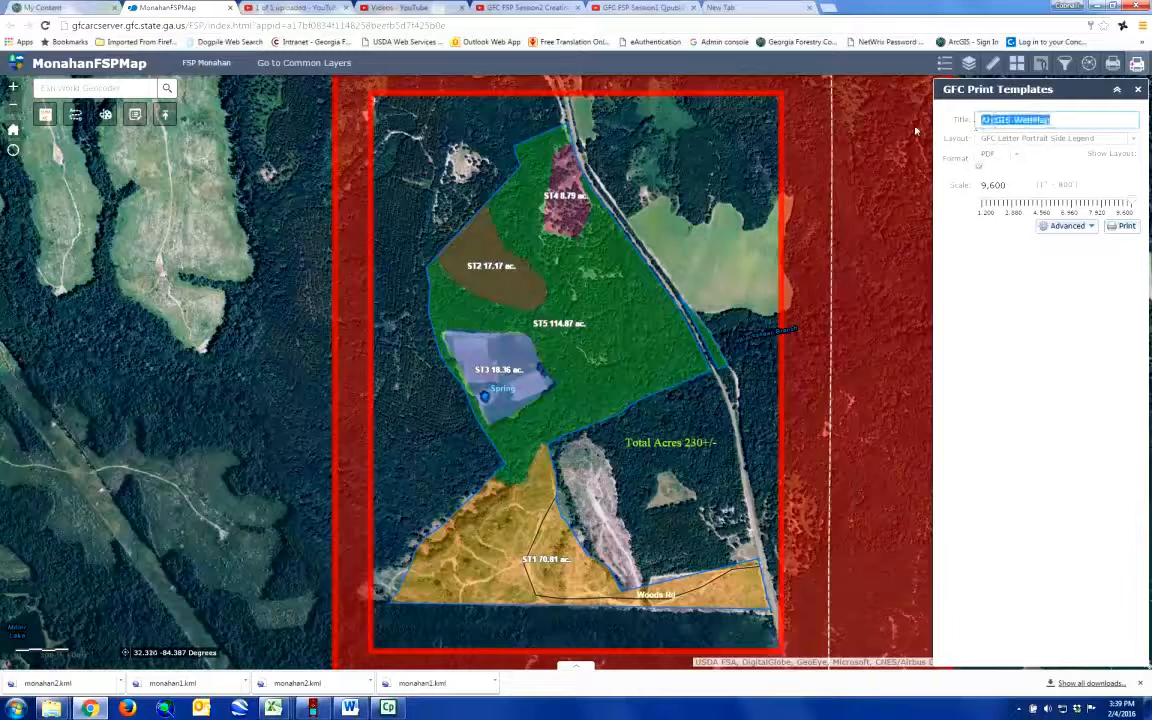
pyautogui.write('Maonahan')
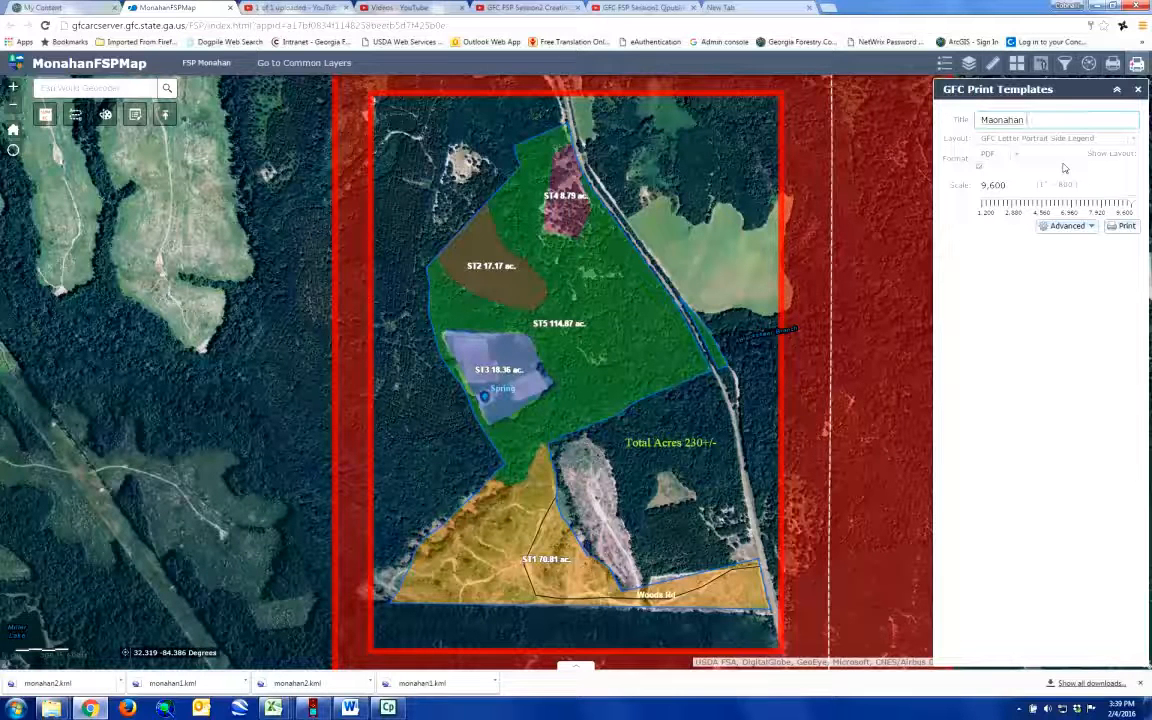
pyautogui.write('FSP Stand Map')
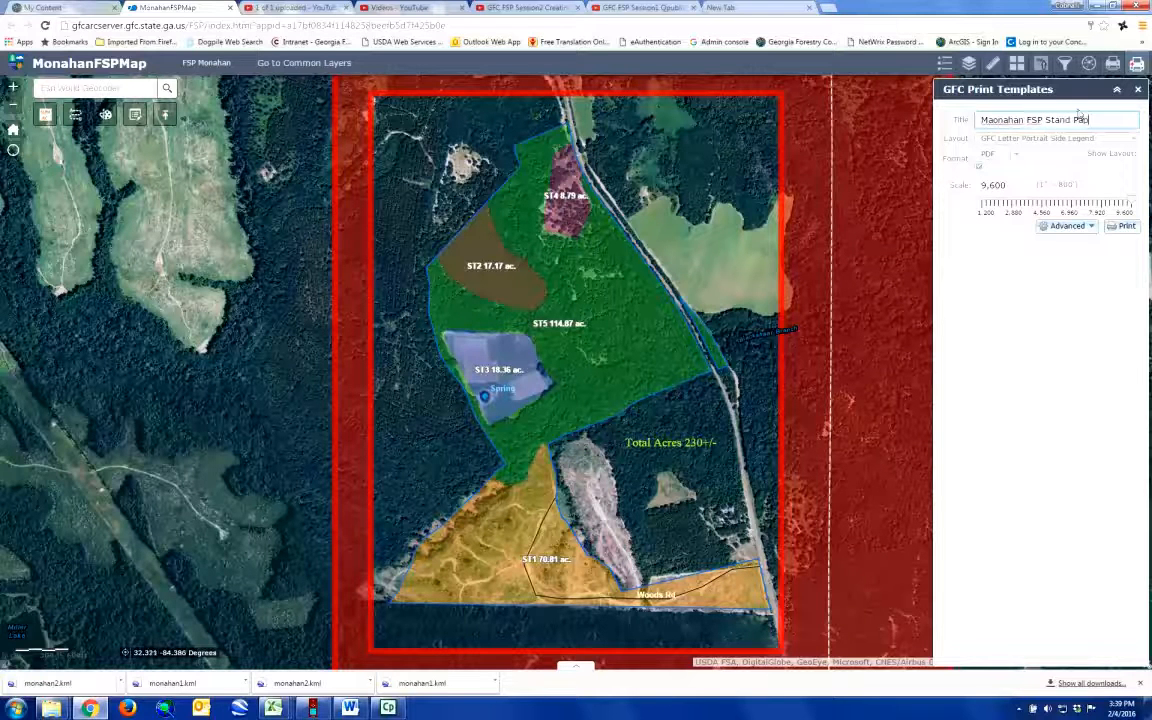
pyautogui.click(1081, 121)
pyautogui.press('BackSpace')
pyautogui.write('Map')
# Step: Replace the author in the advanced print settings with "Author;" followed by the author's initials
pyautogui.click(1064, 226)
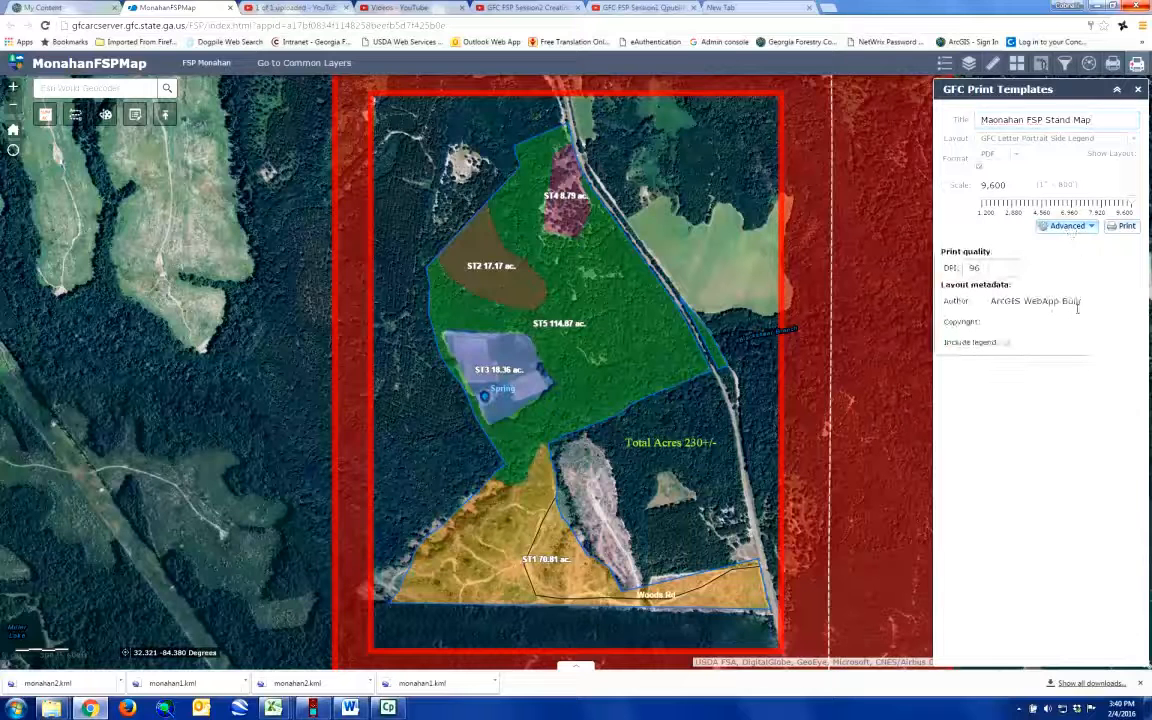
pyautogui.click(982, 268)
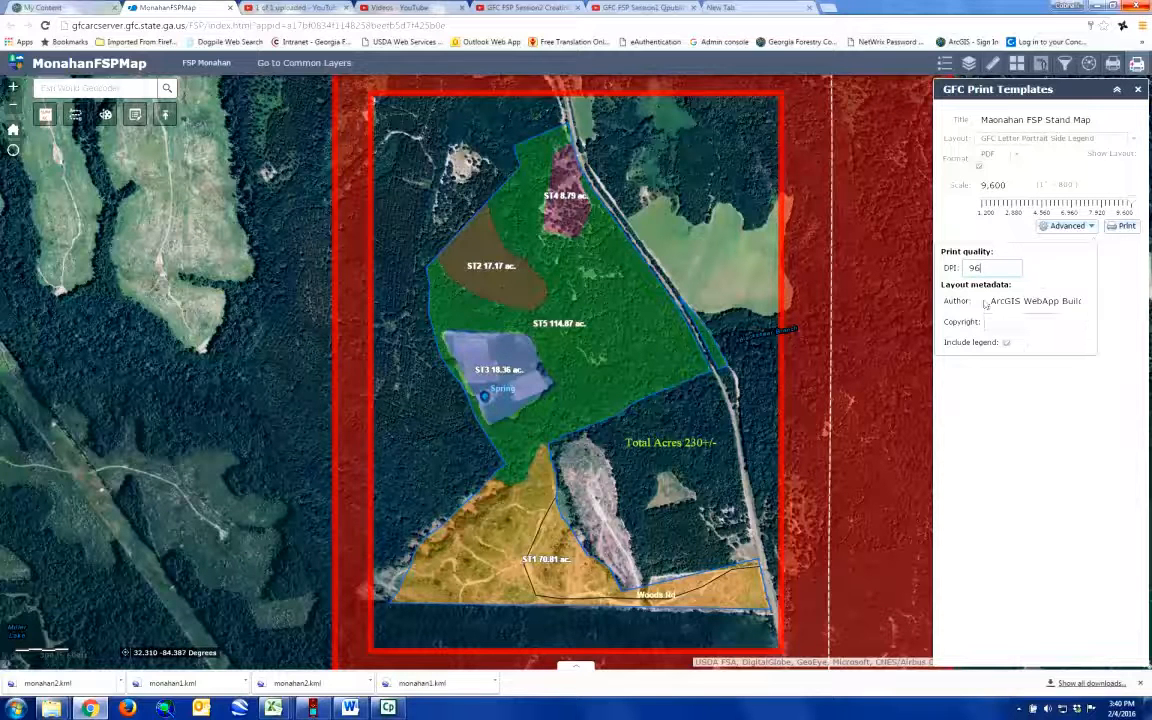
pyautogui.click(1026, 304)
pyautogui.moveTo(1026, 306); pyautogui.dragTo(1130, 306)
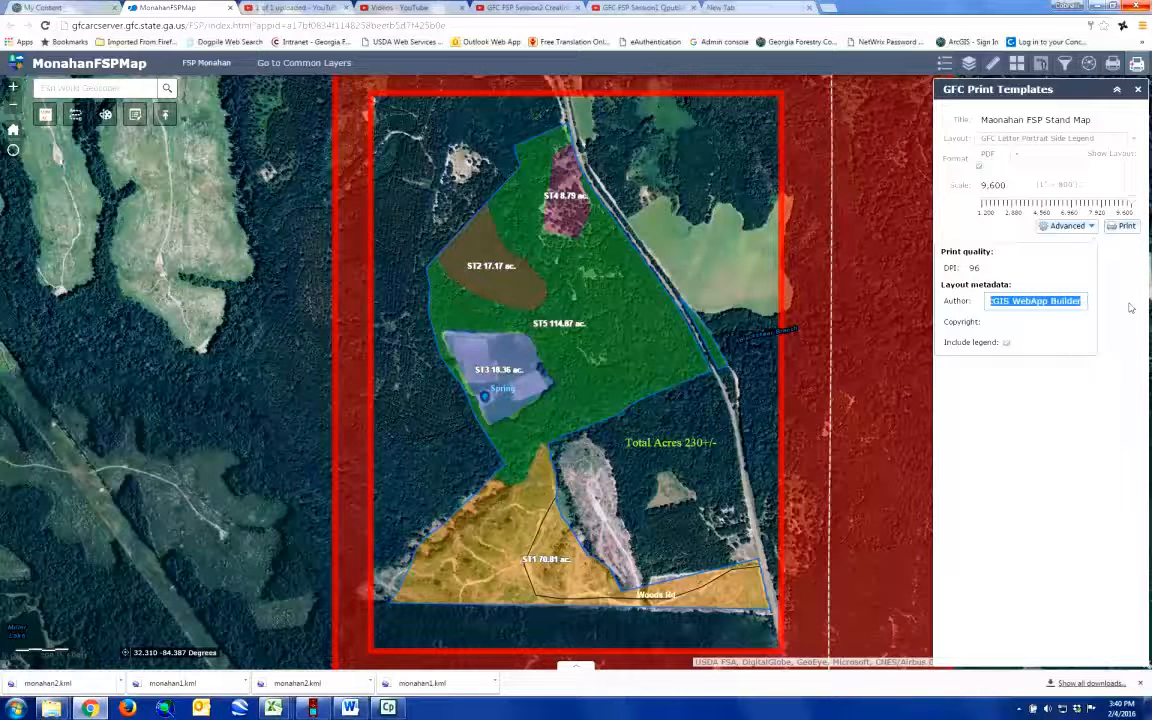
pyautogui.write('Author,')
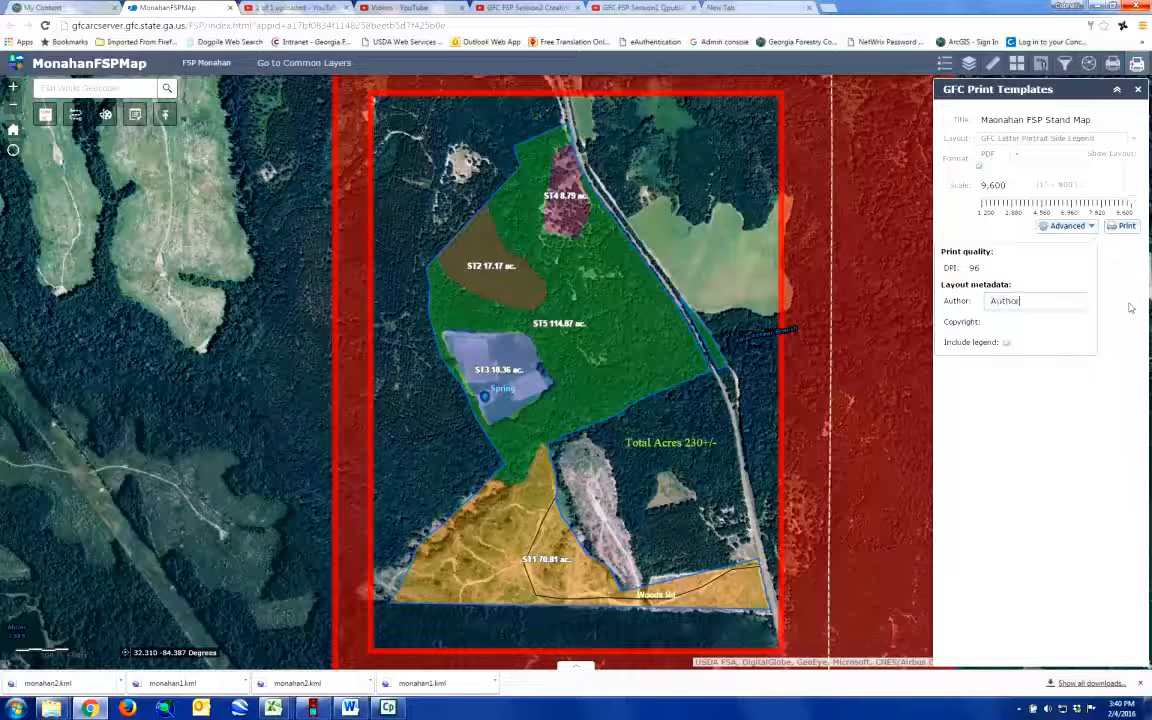
pyautogui.write(' cob')
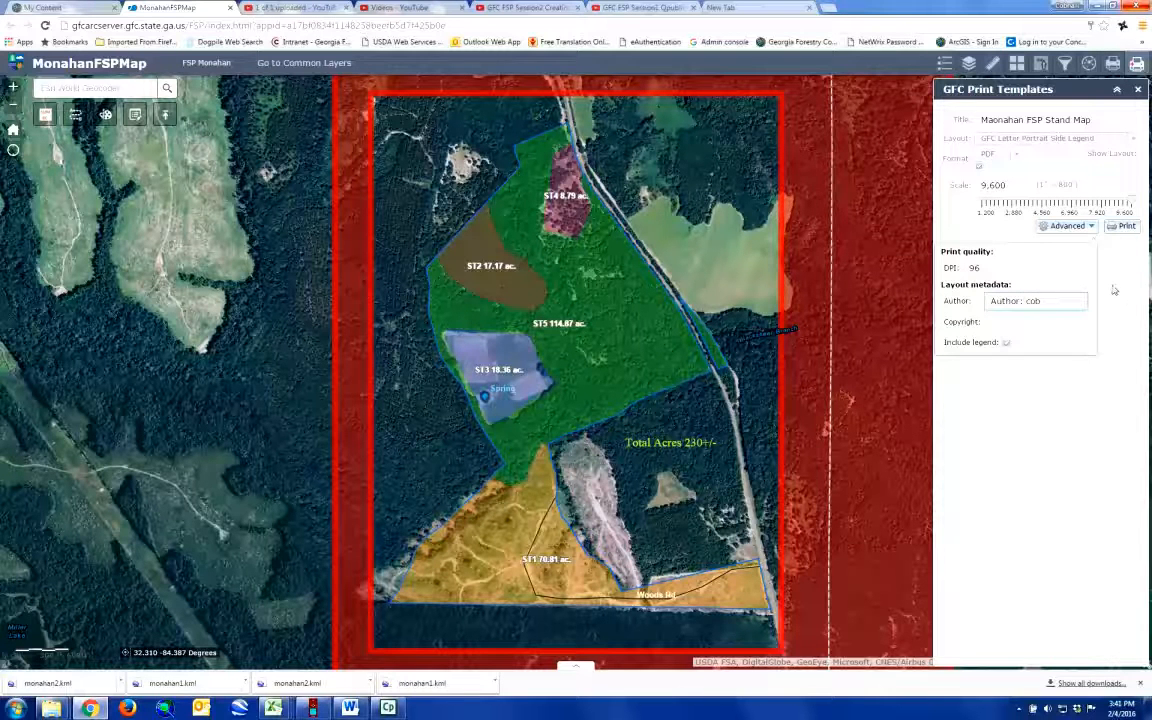
# Step: Print the stand map as a PDF and open the list of available output formats
pyautogui.click(1122, 230)
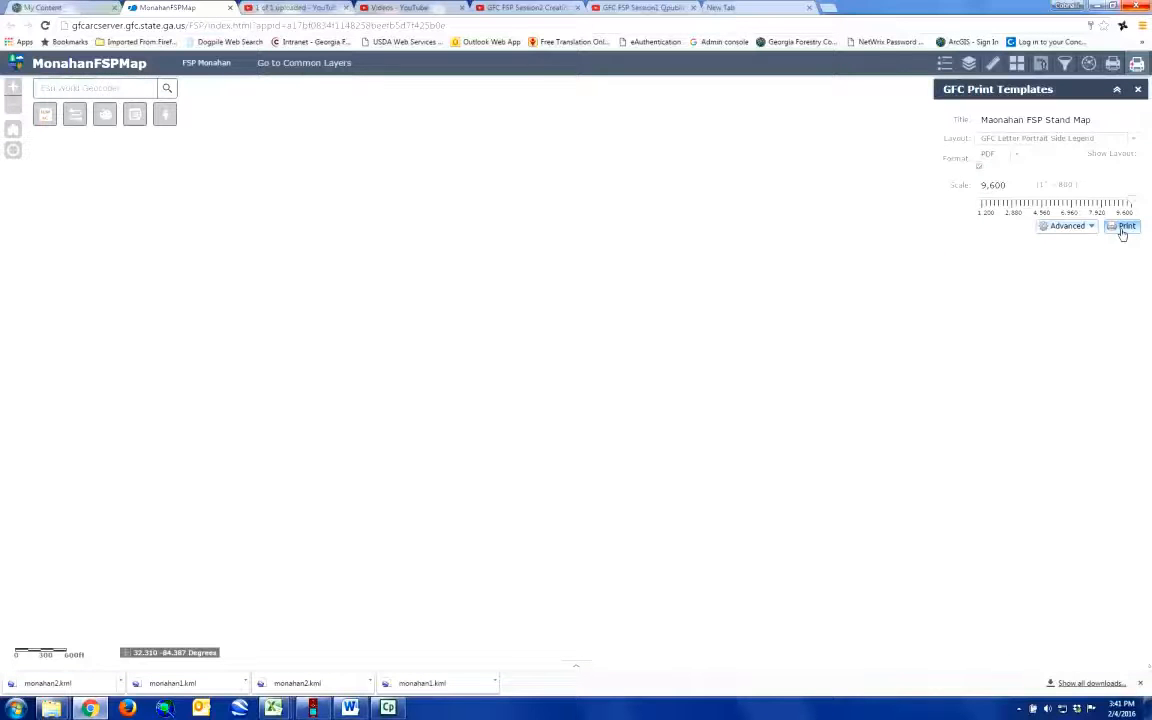
pyautogui.click(1122, 229)
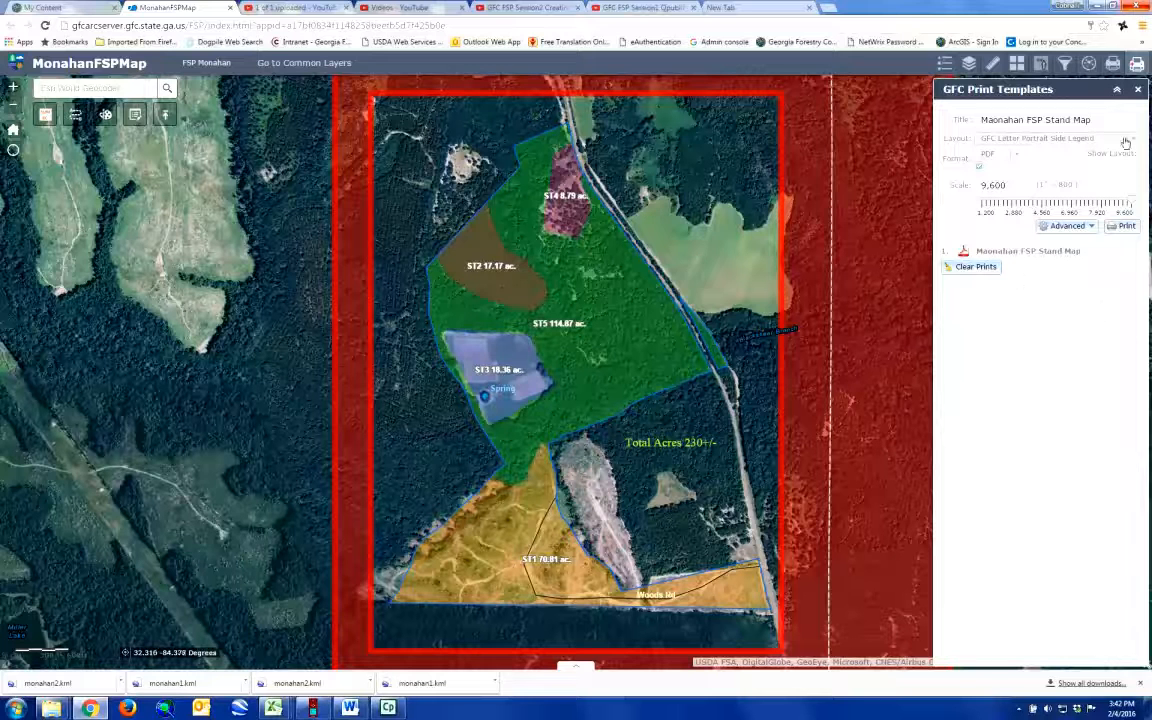
pyautogui.click(1018, 156)
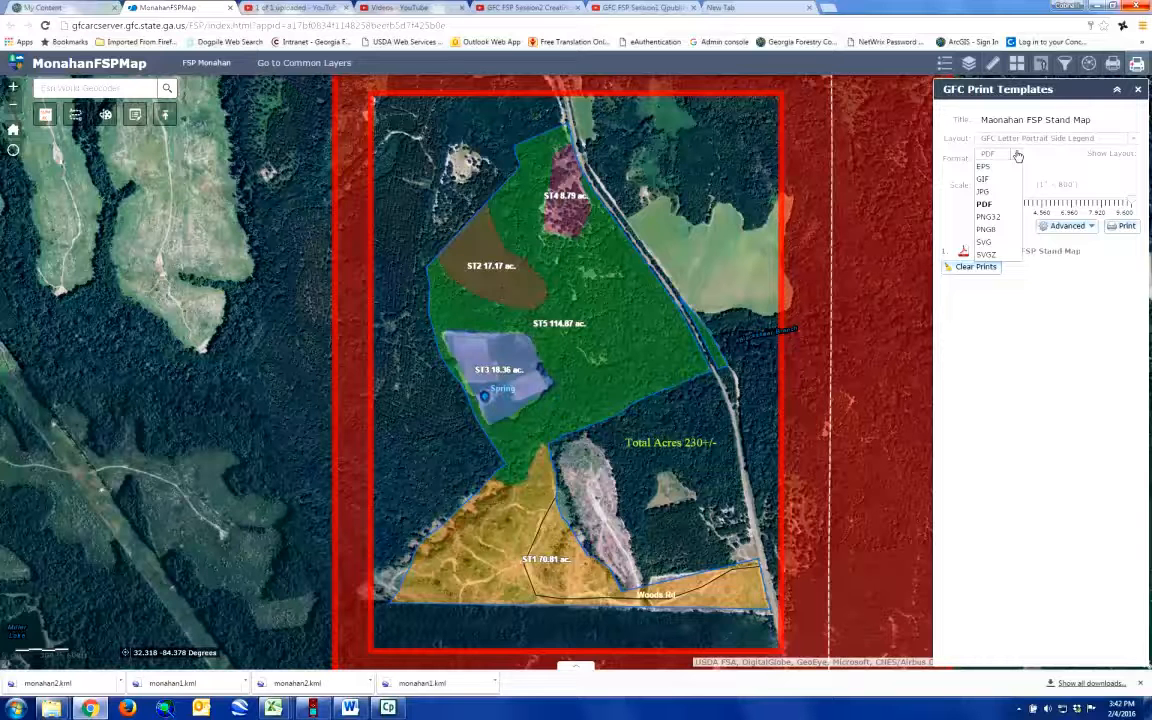
# Step: Keep PDF as the output format, open the printed stand map and review its title, legend, scale and author details
pyautogui.click(1018, 158)
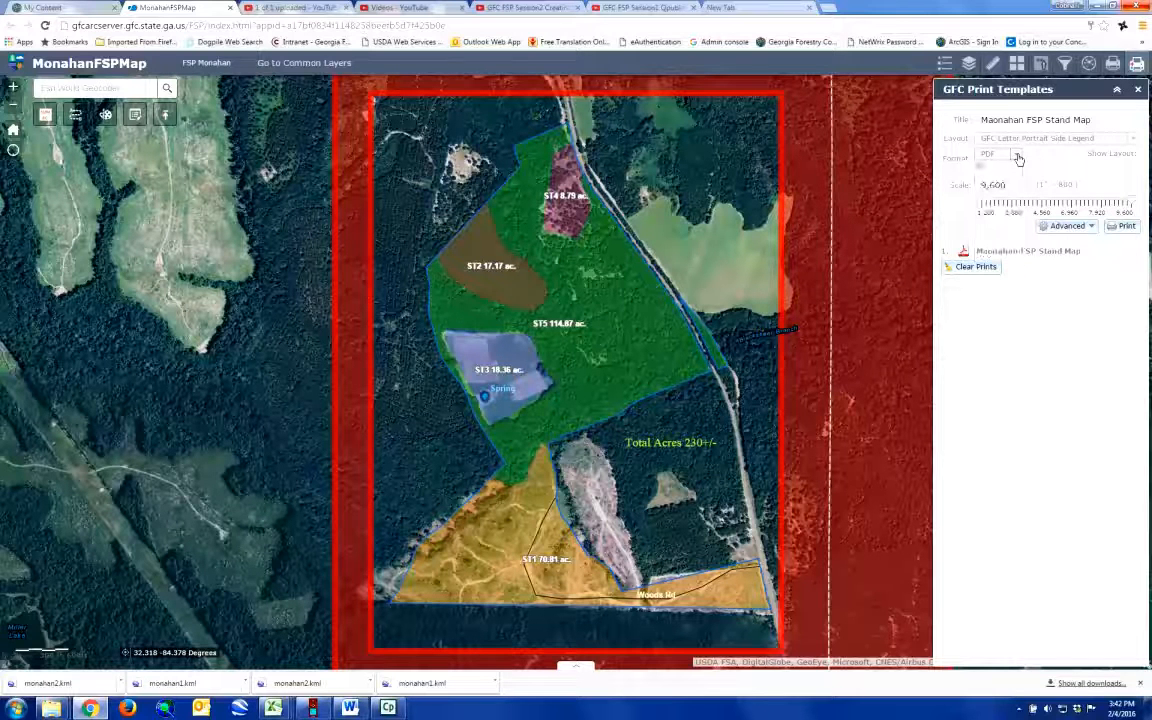
pyautogui.click(1036, 254)
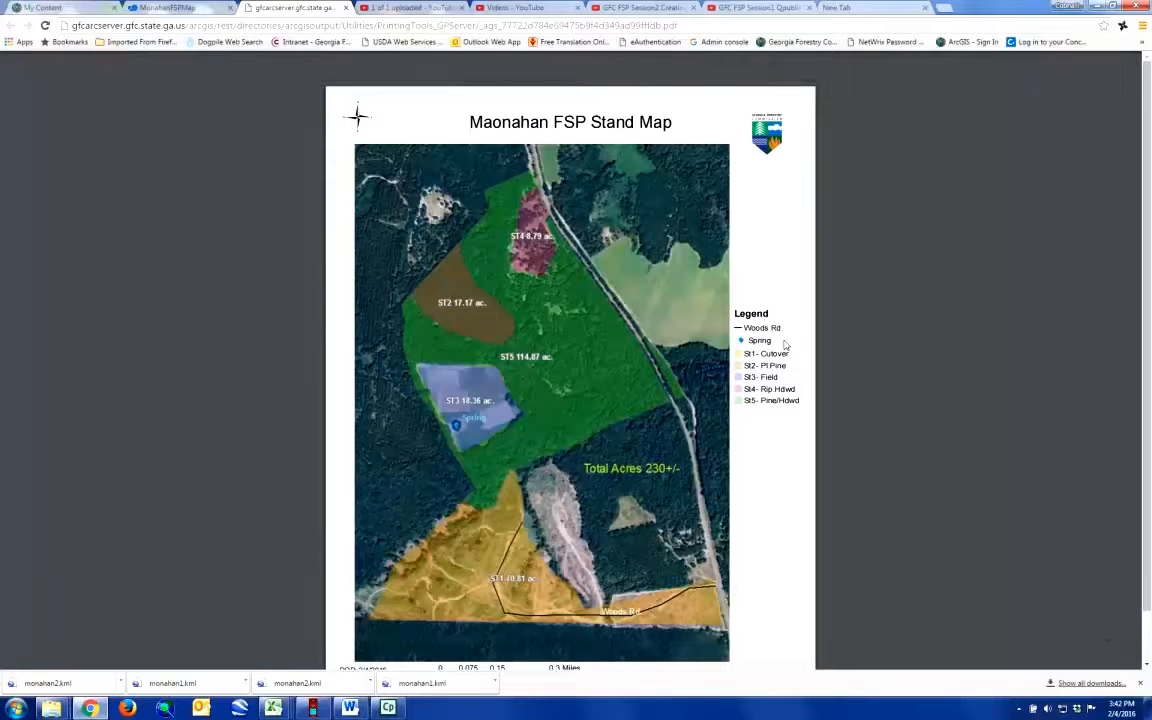
pyautogui.scroll(-1, 785, 345)
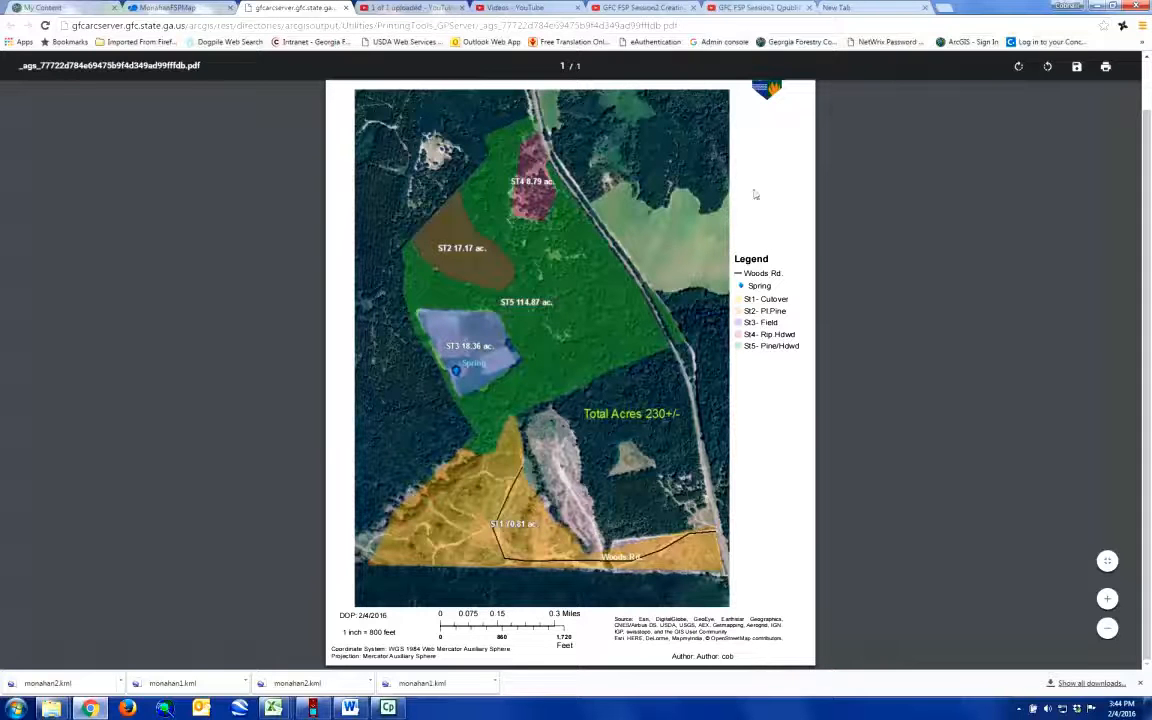
pyautogui.scroll(1, 780, 212)
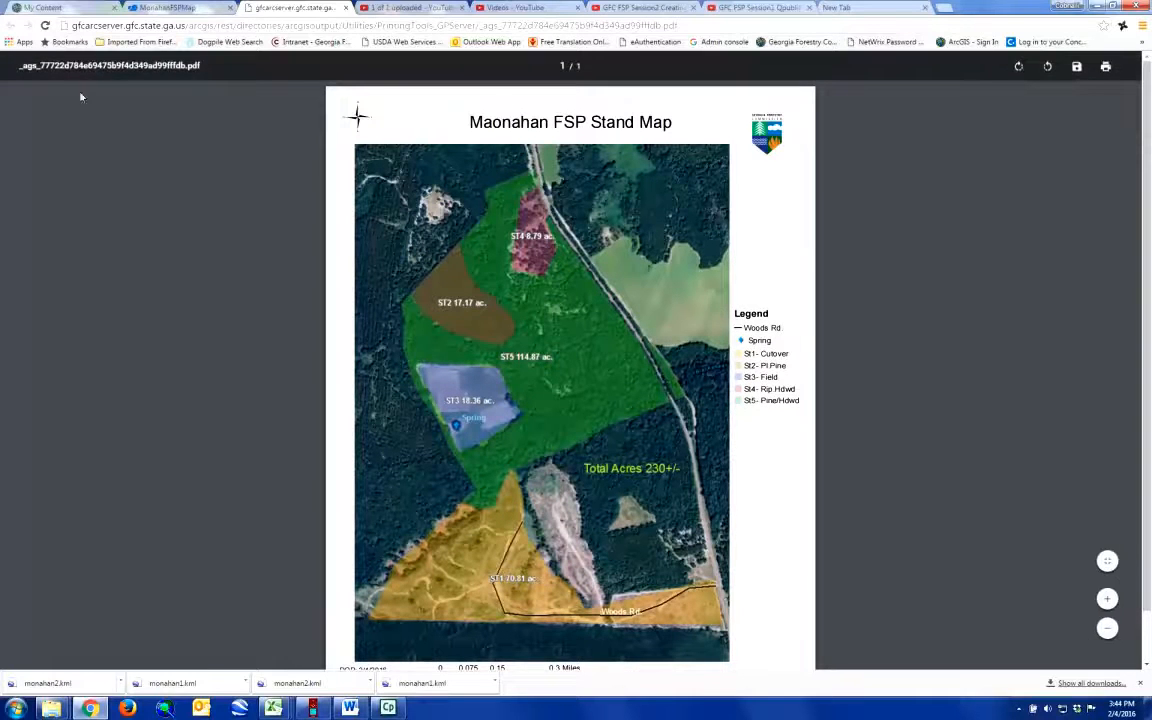
# Step: Return to the MonahanFSPMap web app and close the GFC Print Templates tool
pyautogui.click(195, 8)
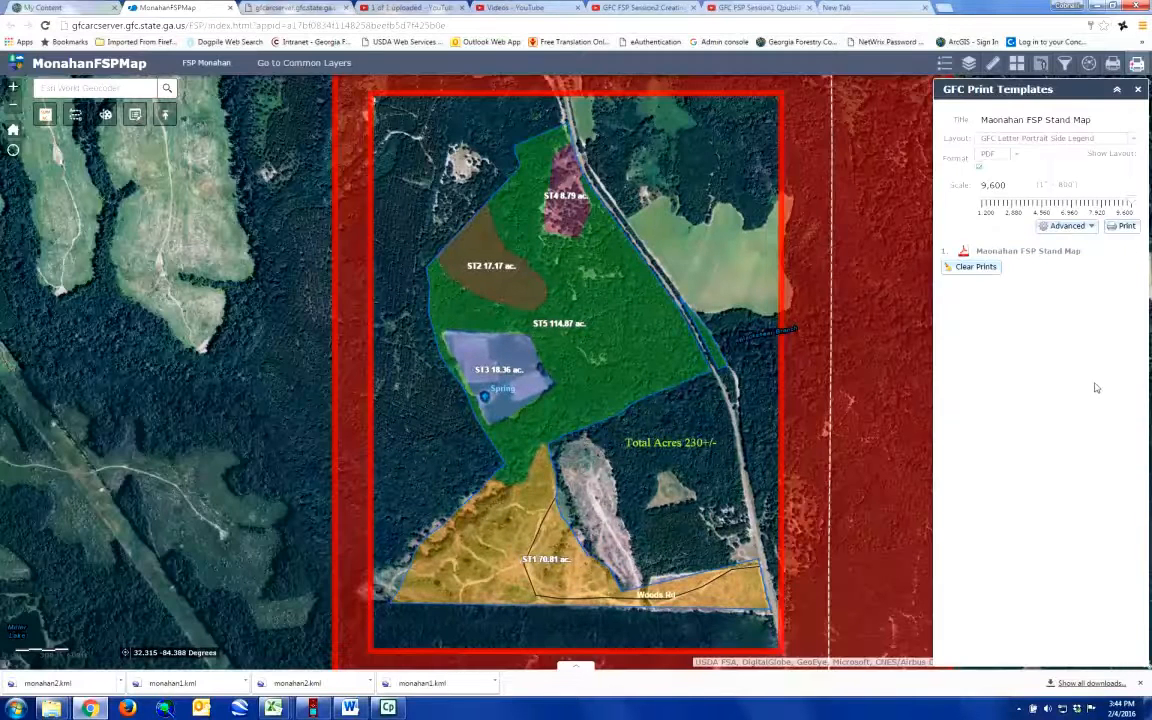
pyautogui.click(1117, 90)
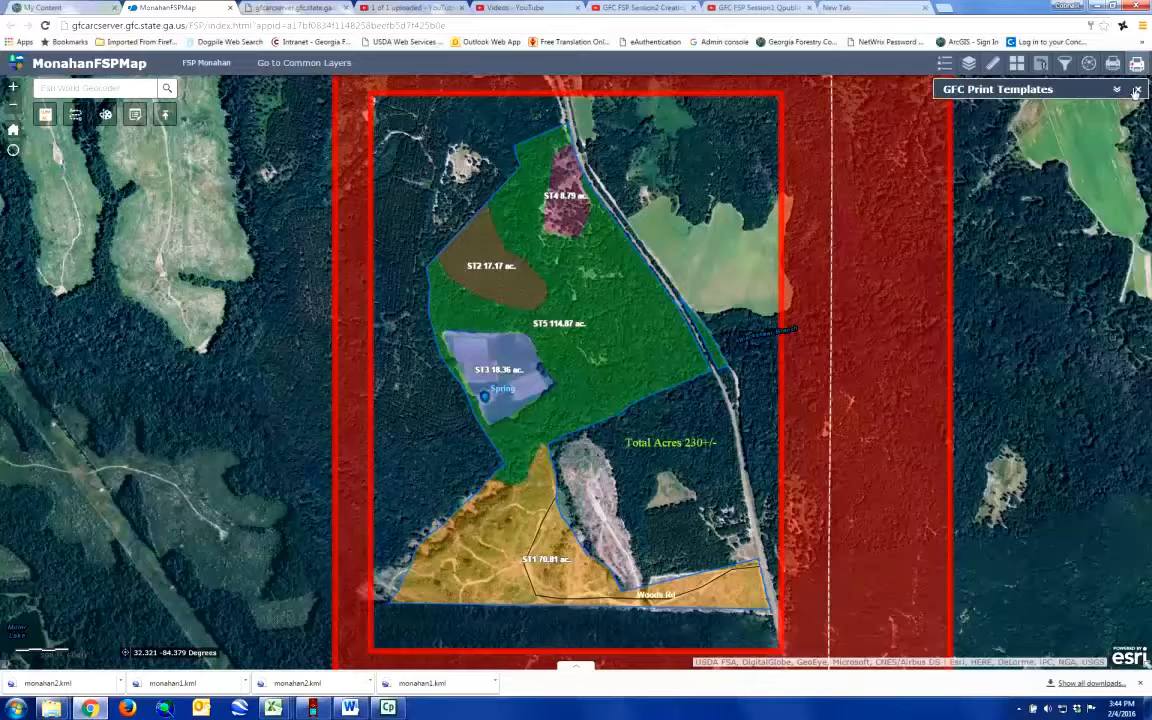
pyautogui.click(1137, 90)
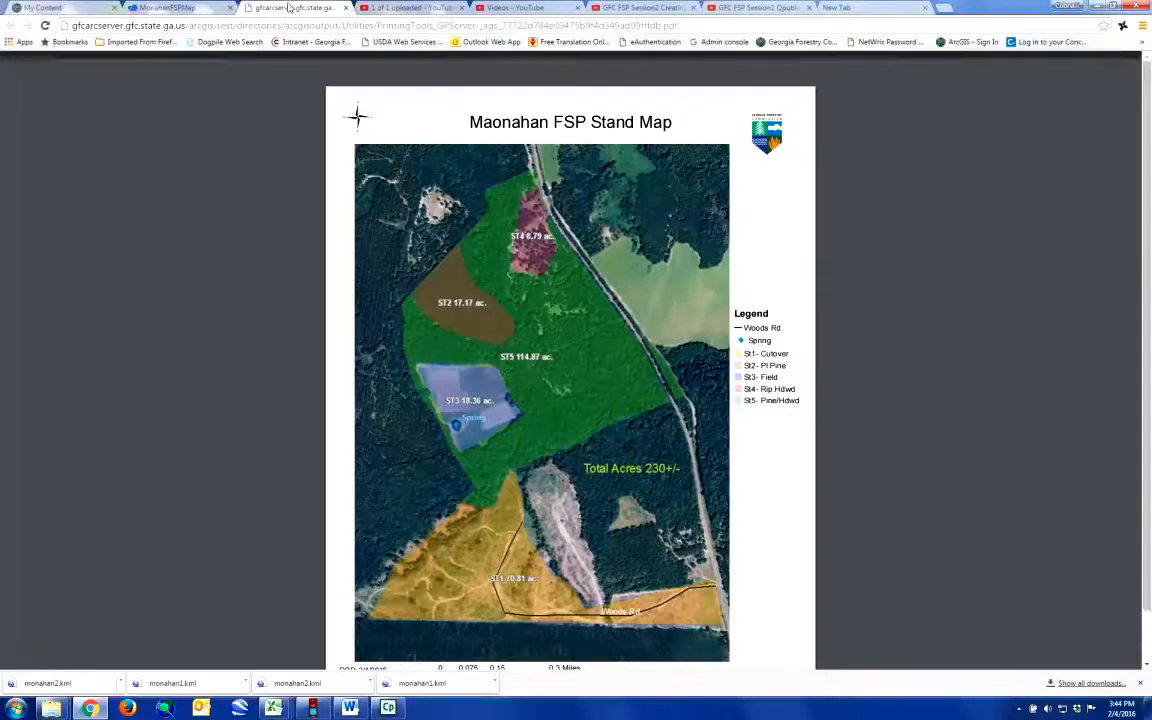
# Step: Compare the printed stand map PDF with the map in the MonahanFSPMap web app
pyautogui.click(258, 8)
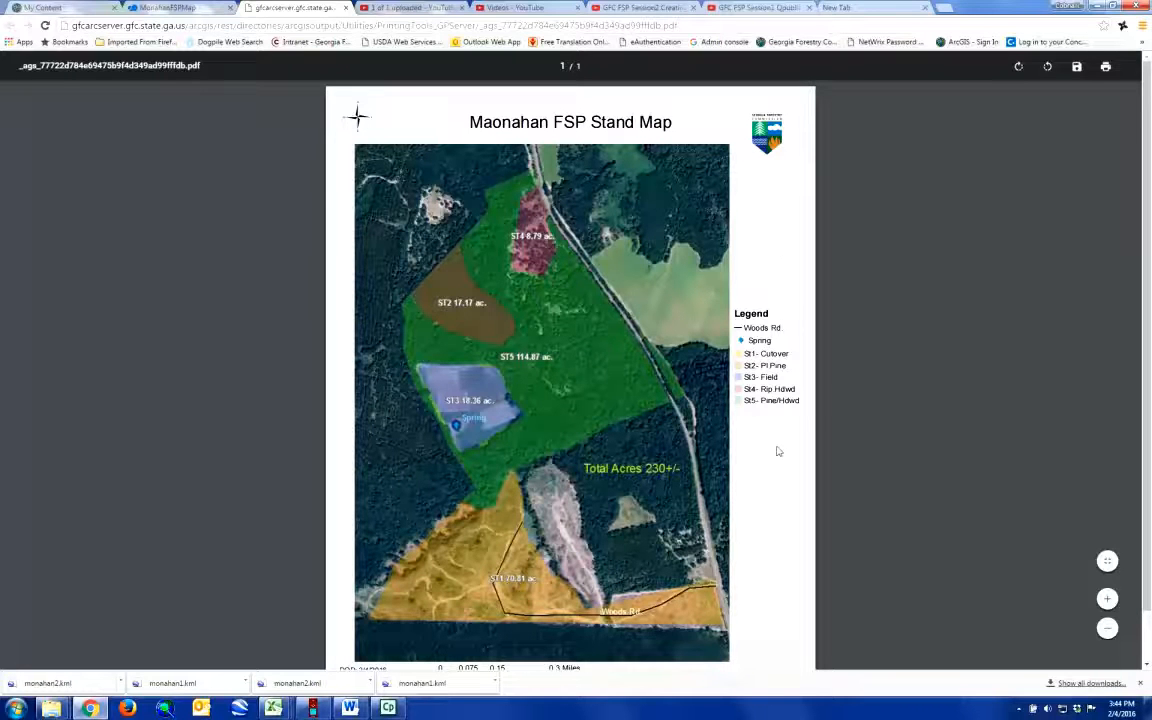
pyautogui.scroll(-1, 778, 451)
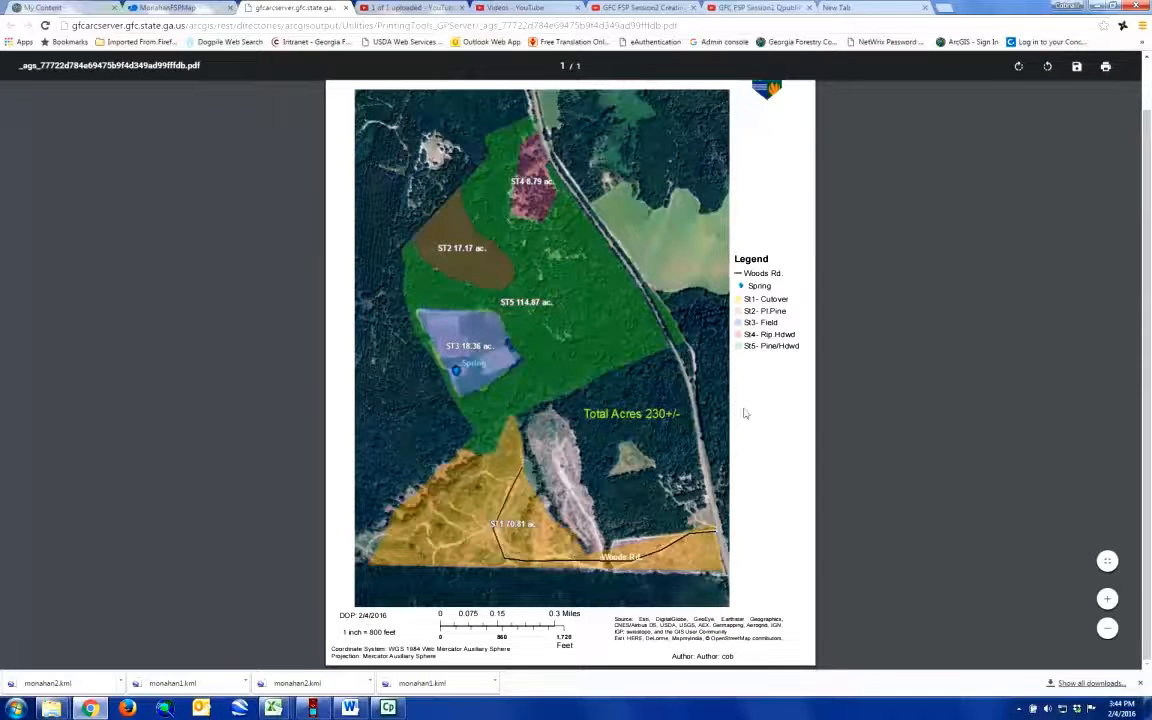
pyautogui.scroll(1, 744, 413)
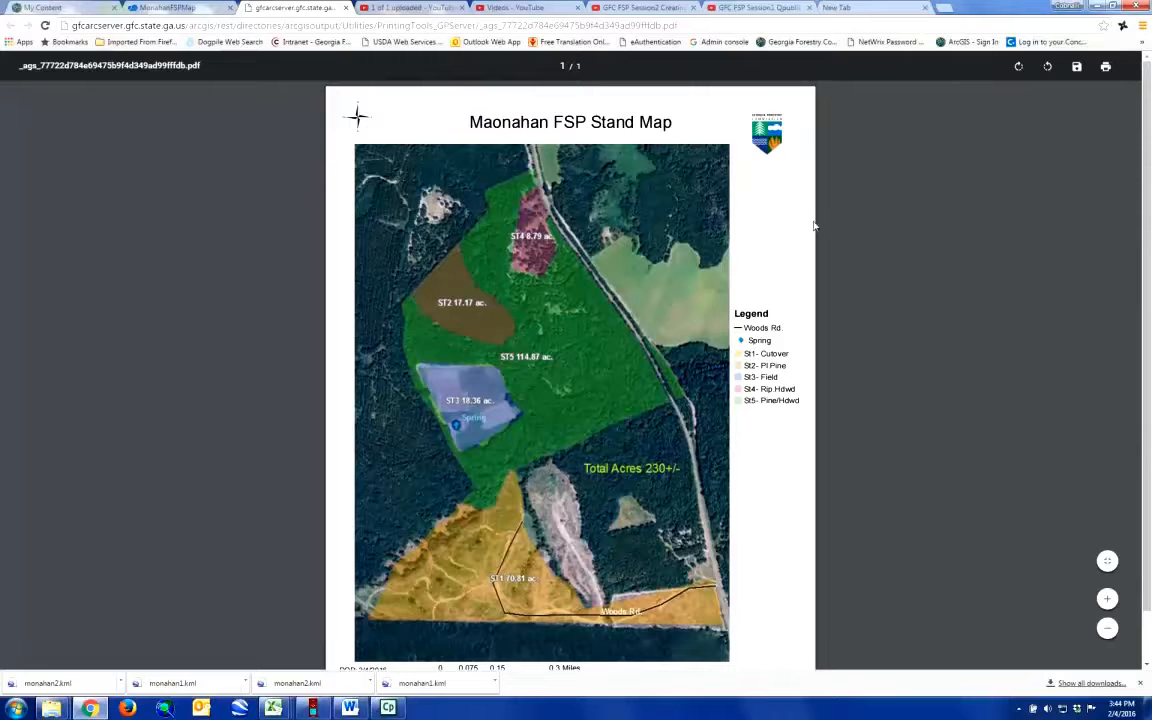
pyautogui.click(170, 9)
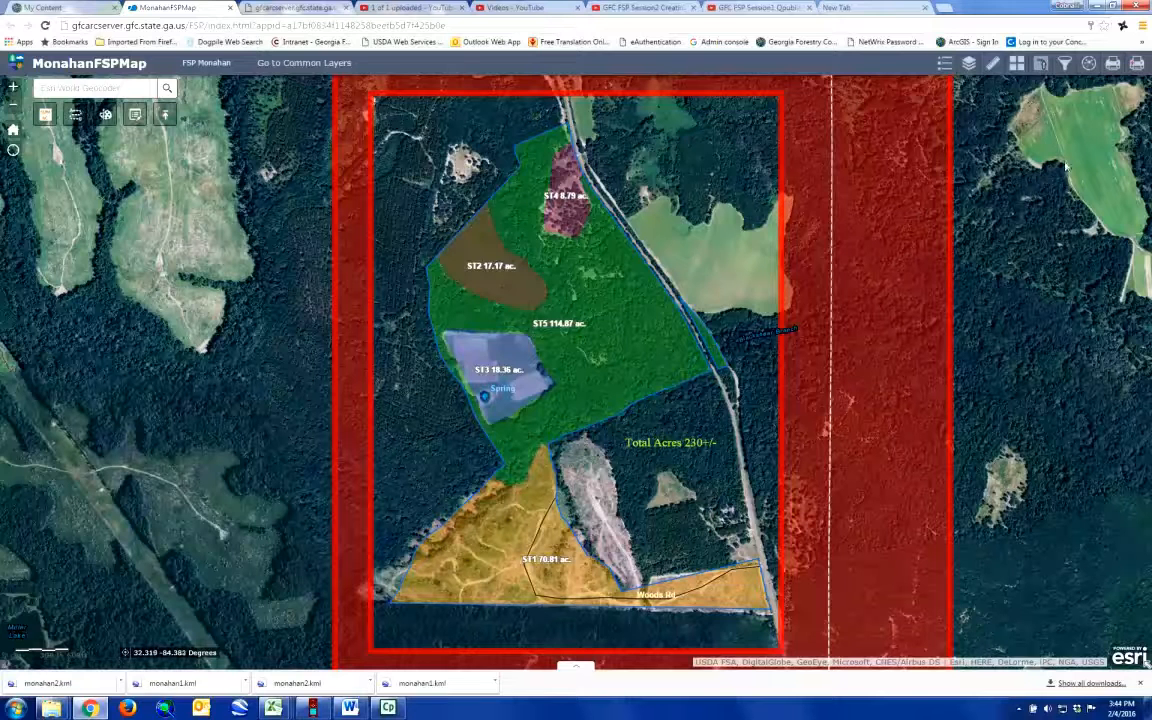
pyautogui.click(313, 11)
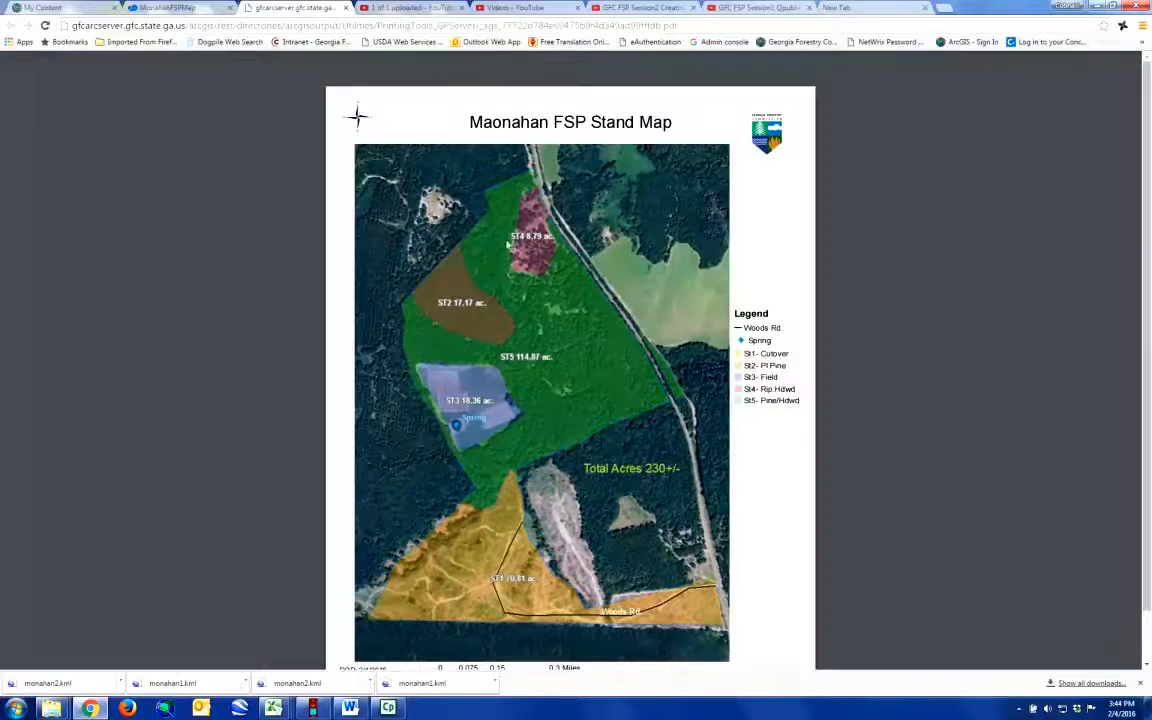
pyautogui.click(140, 7)
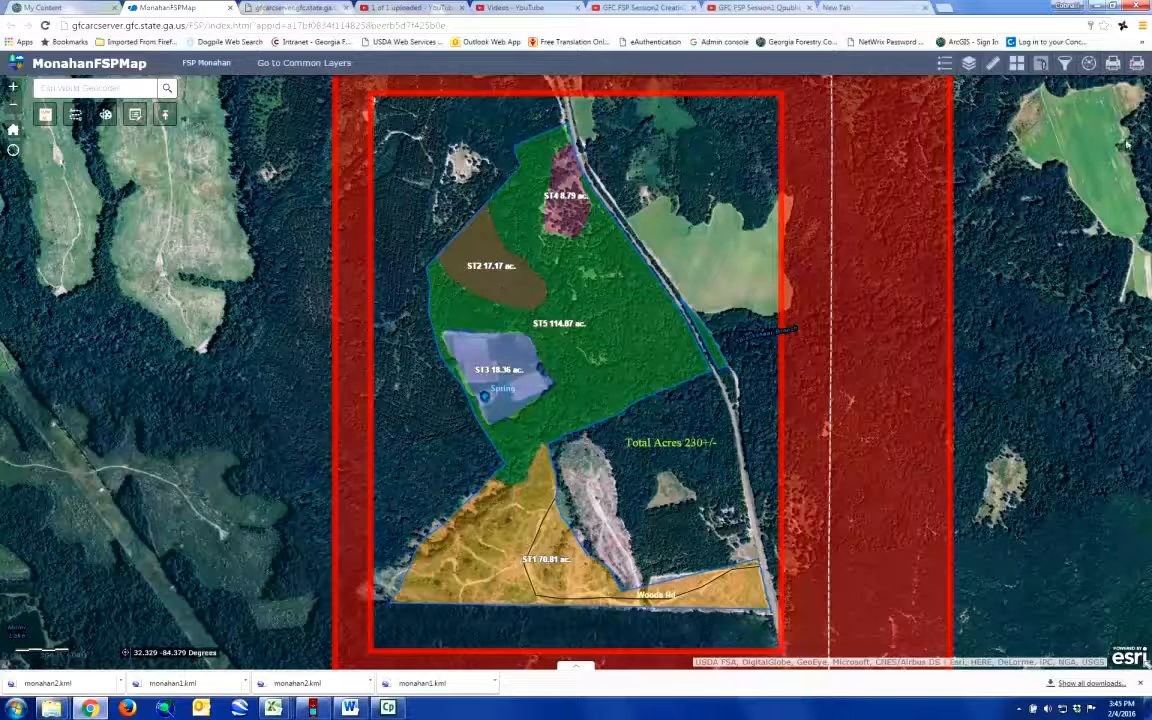
# Step: Print the map with Generic Print (No Logo) as a Letter ANSI A Landscape PDF and open the resulting printout
pyautogui.click(1113, 64)
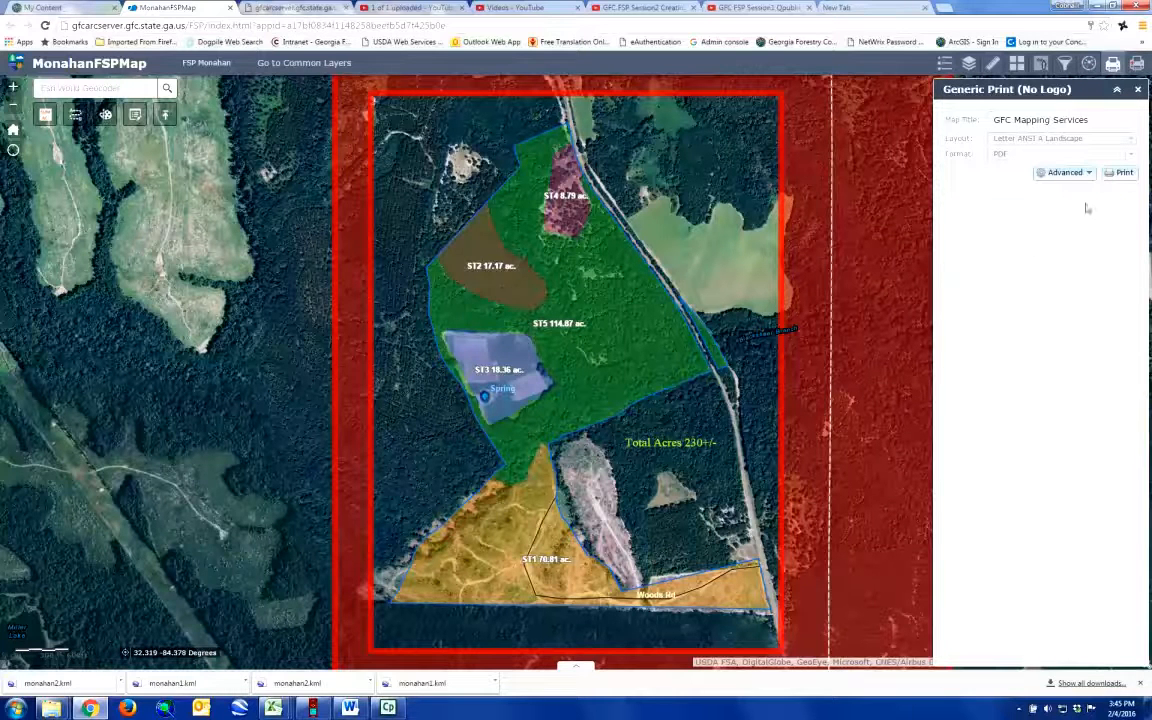
pyautogui.click(1124, 174)
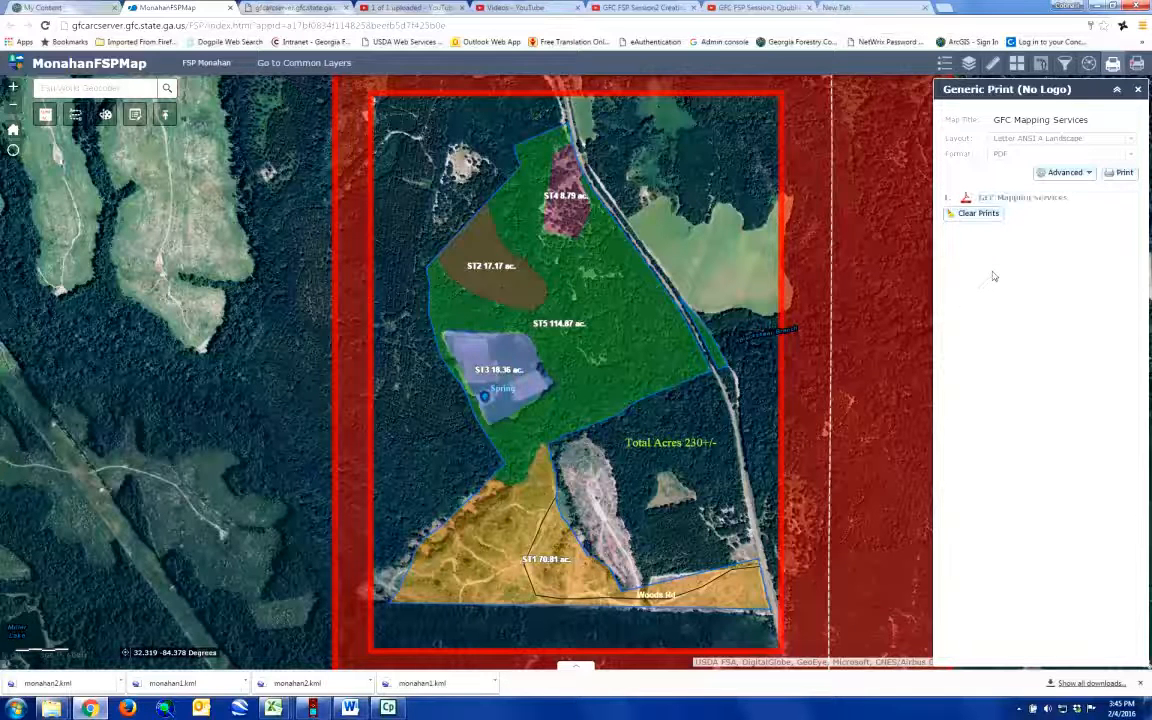
pyautogui.click(1033, 204)
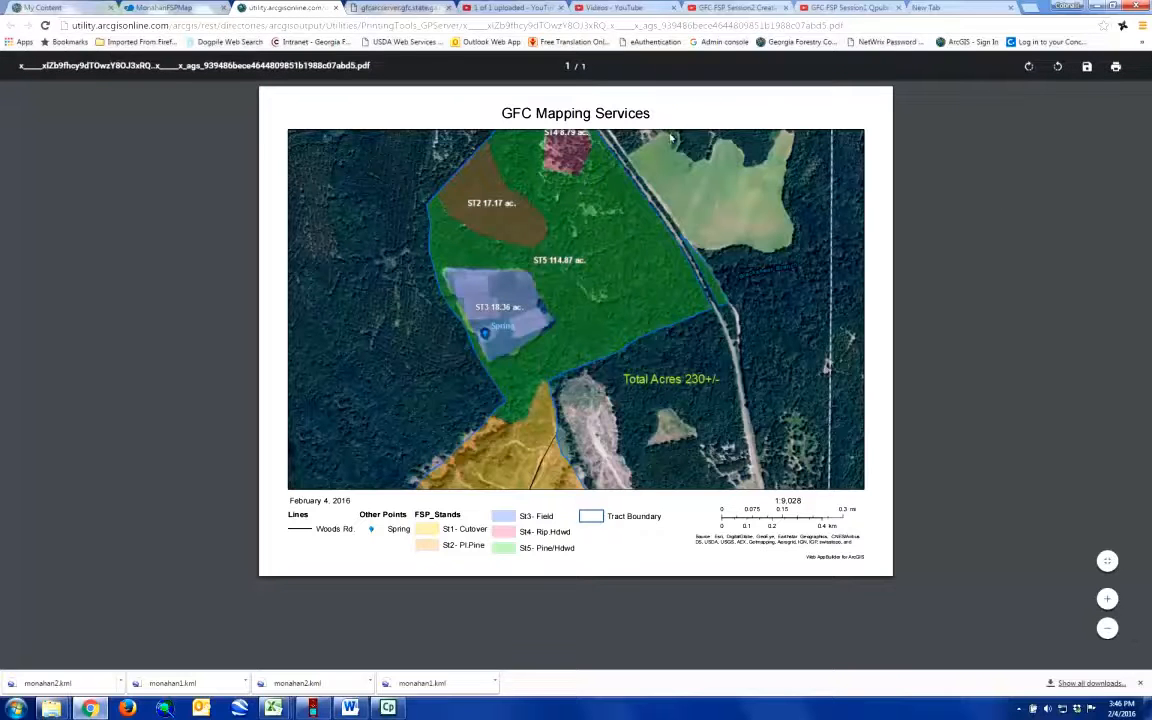
# Step: Compare the generic printout with the GFC template stand map and return to the web app
pyautogui.click(362, 8)
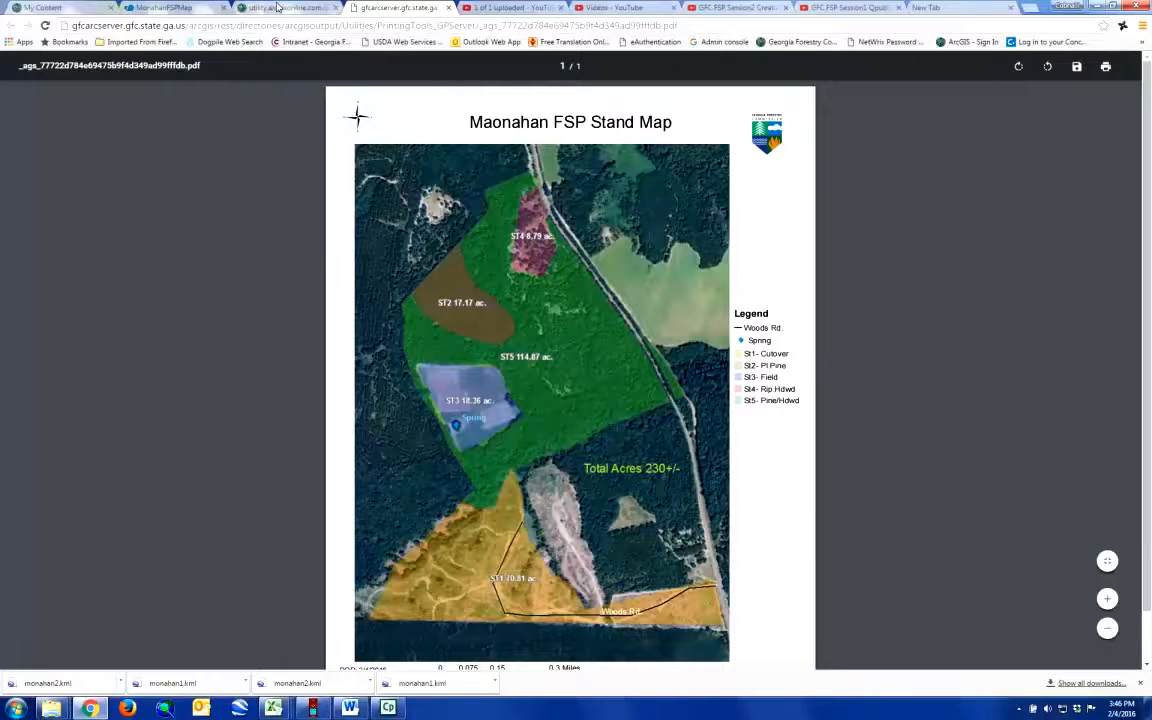
pyautogui.click(278, 8)
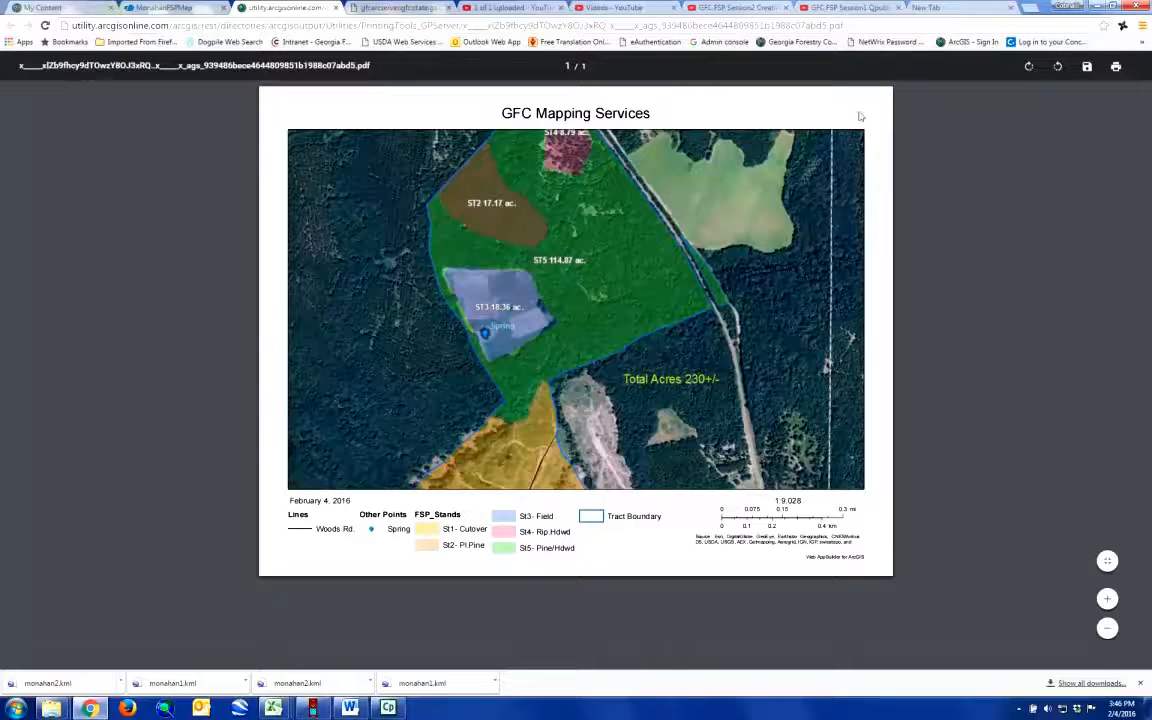
pyautogui.click(165, 8)
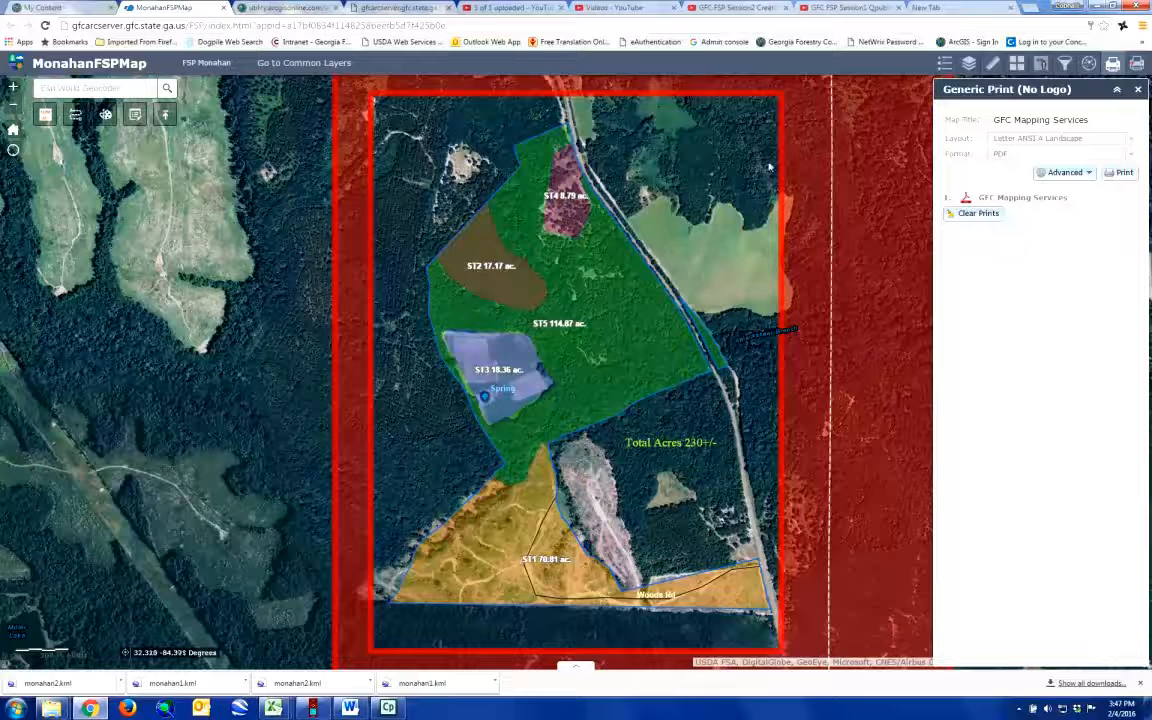
# Step: Save the GFC template stand map PDF as "Monahan Stand Map" in the FSPMaps\Monahan folder
pyautogui.click(381, 8)
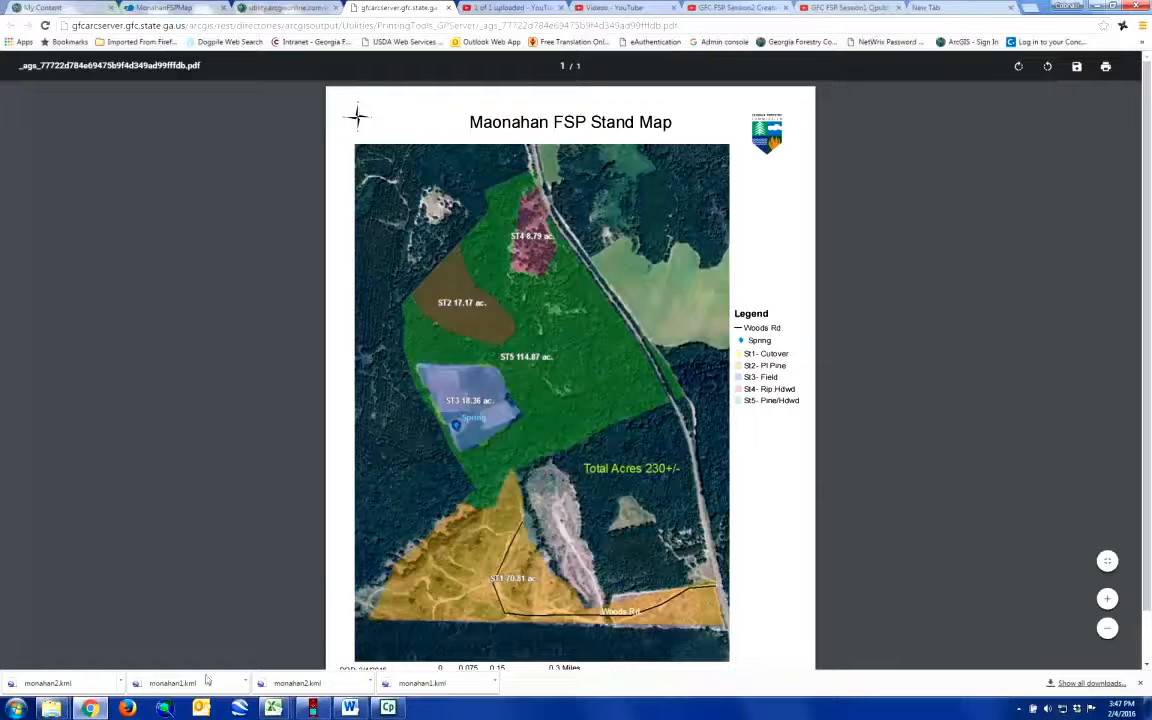
pyautogui.click(1078, 71)
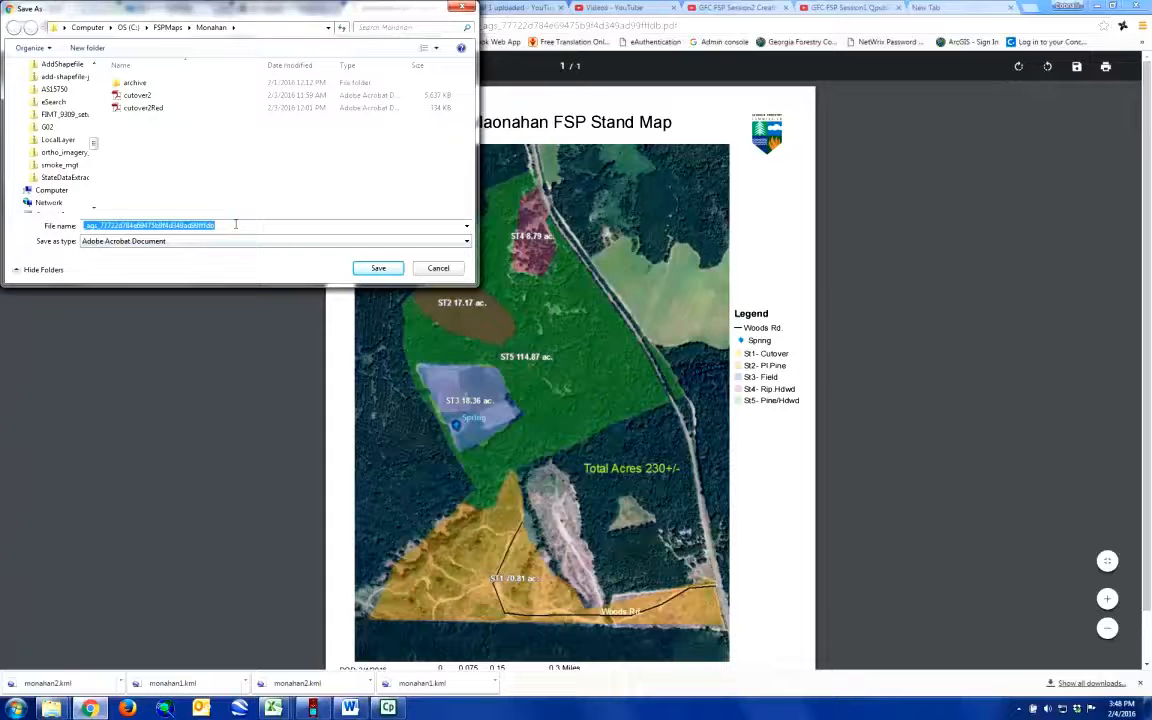
pyautogui.write('Monahan ')
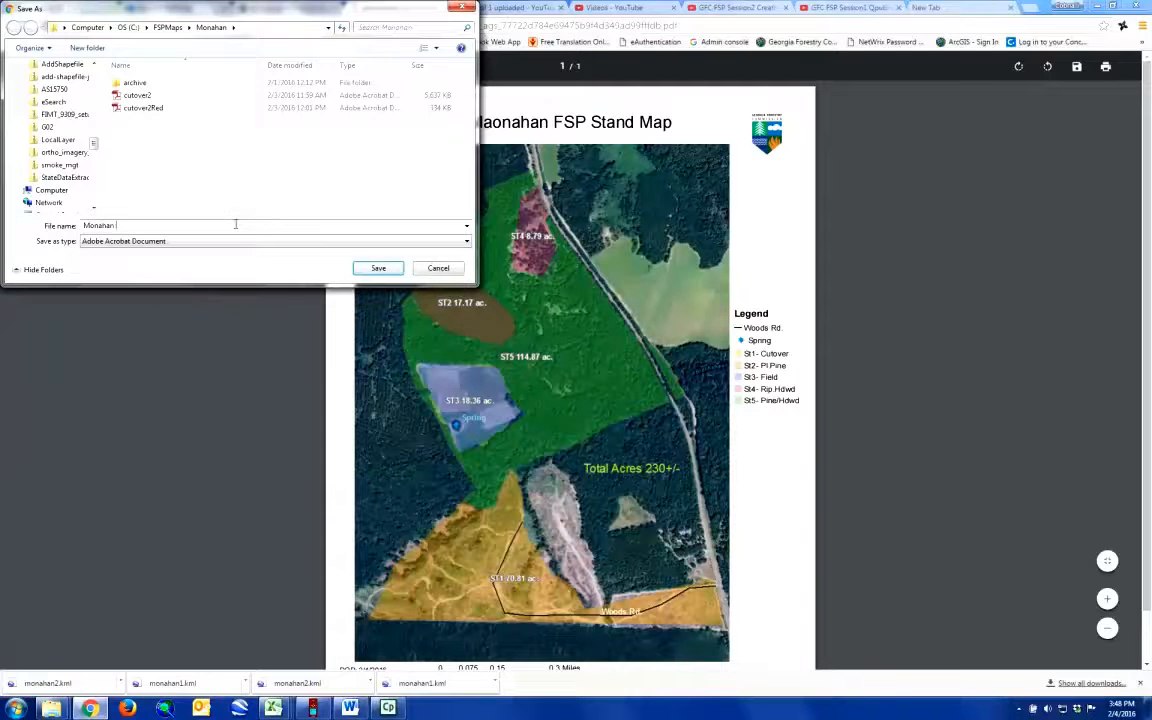
pyautogui.write('Stand Map')
pyautogui.click(380, 268)
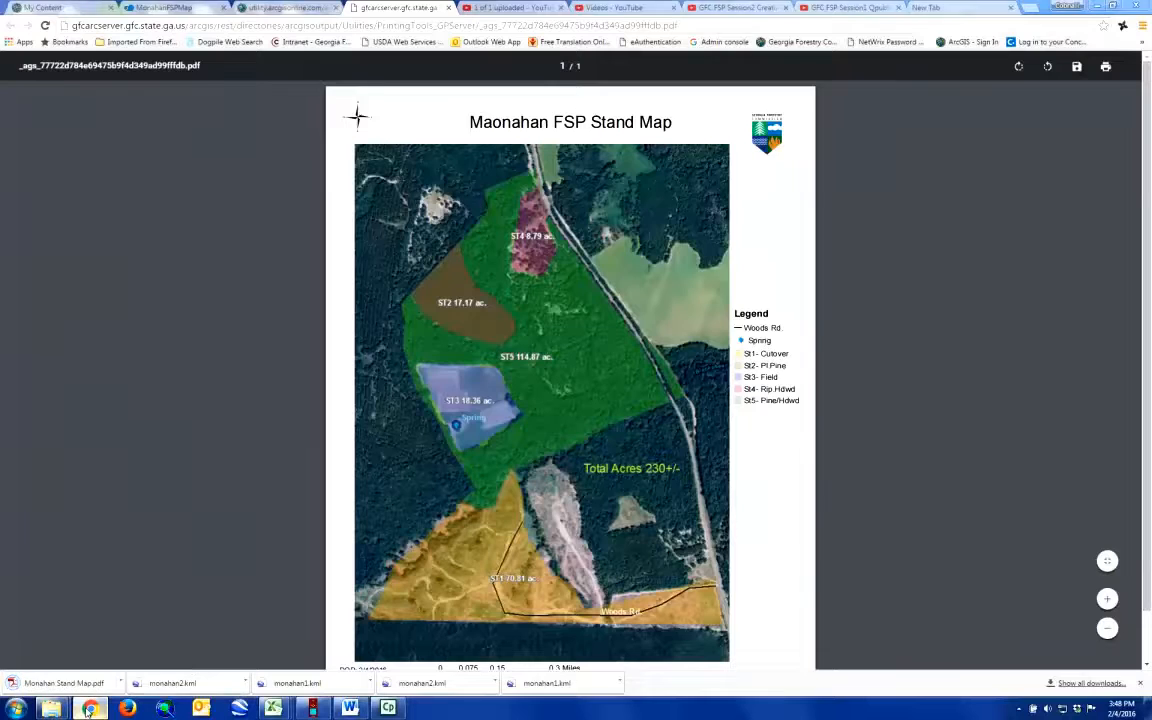
# Step: Start adding an item from the computer to the Monahan folder in ArcGIS Online My Content
pyautogui.click(89, 708)
pyautogui.click(89, 708)
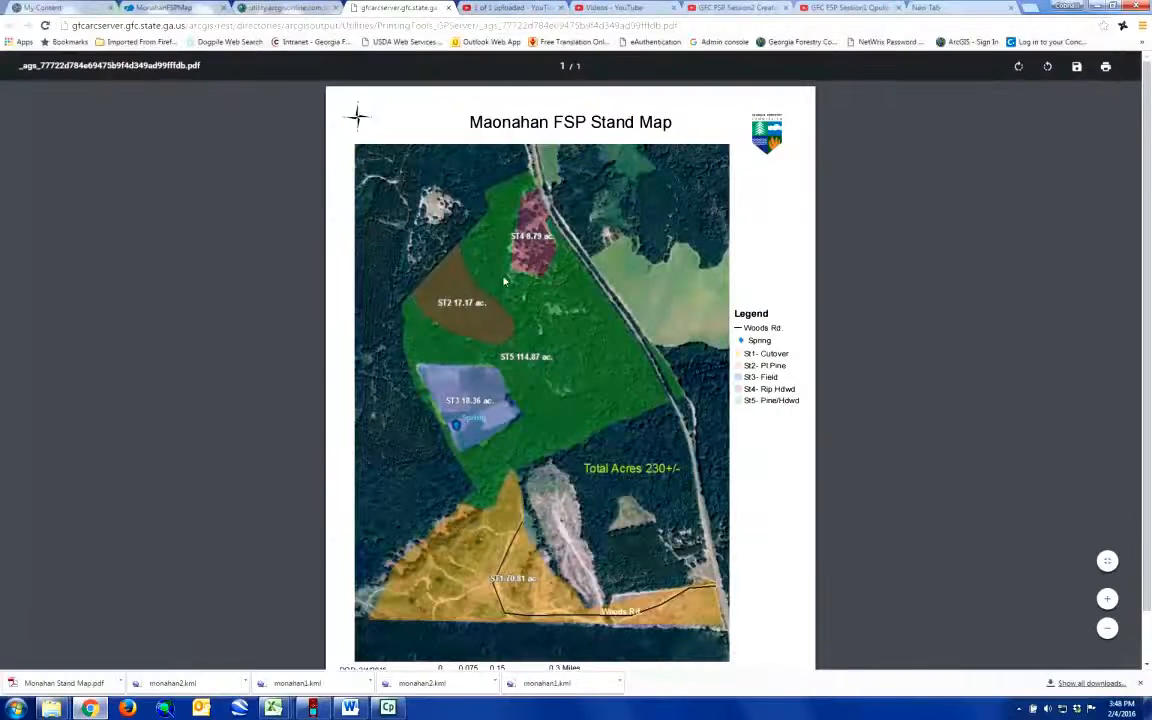
pyautogui.click(71, 10)
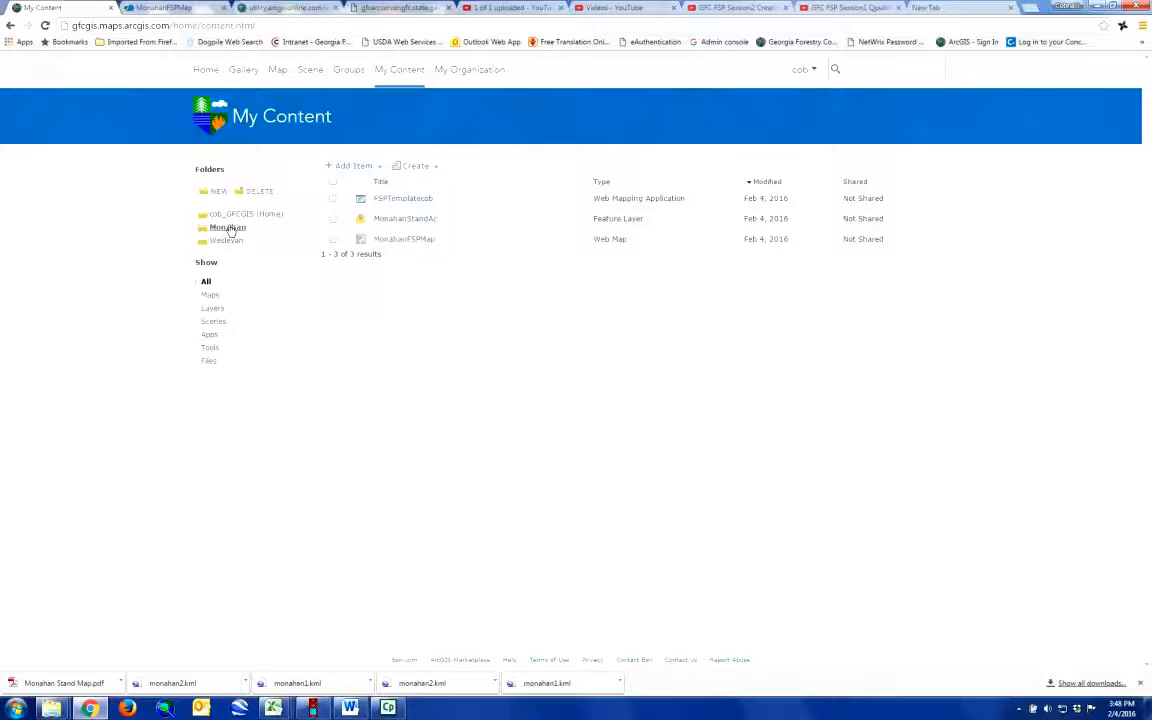
pyautogui.click(378, 167)
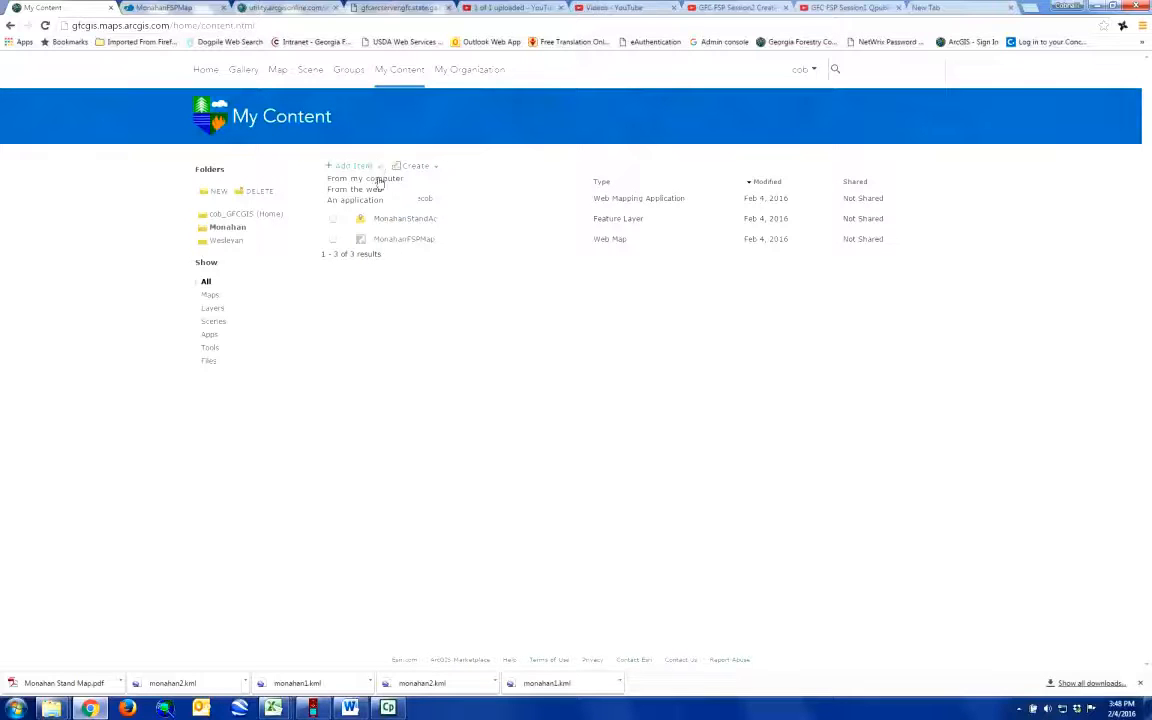
pyautogui.click(378, 180)
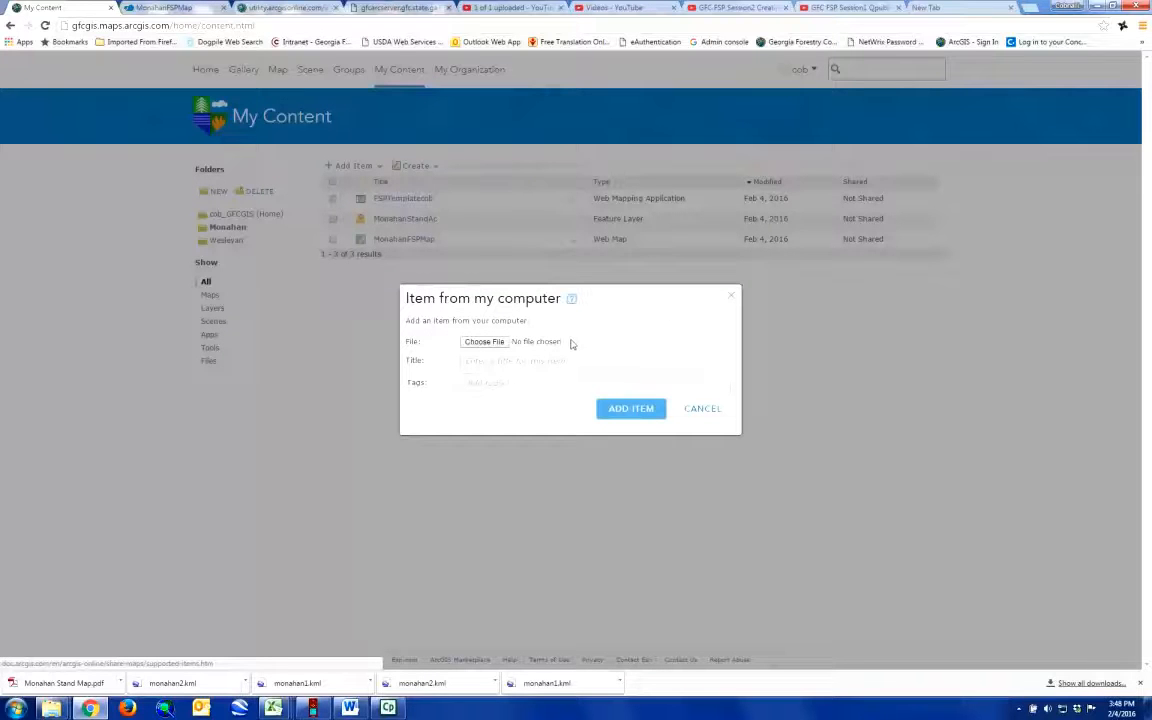
# Step: Choose the Monahan Stand Map PDF from C:\FSPMaps\Monahan as the file for the new item
pyautogui.click(486, 342)
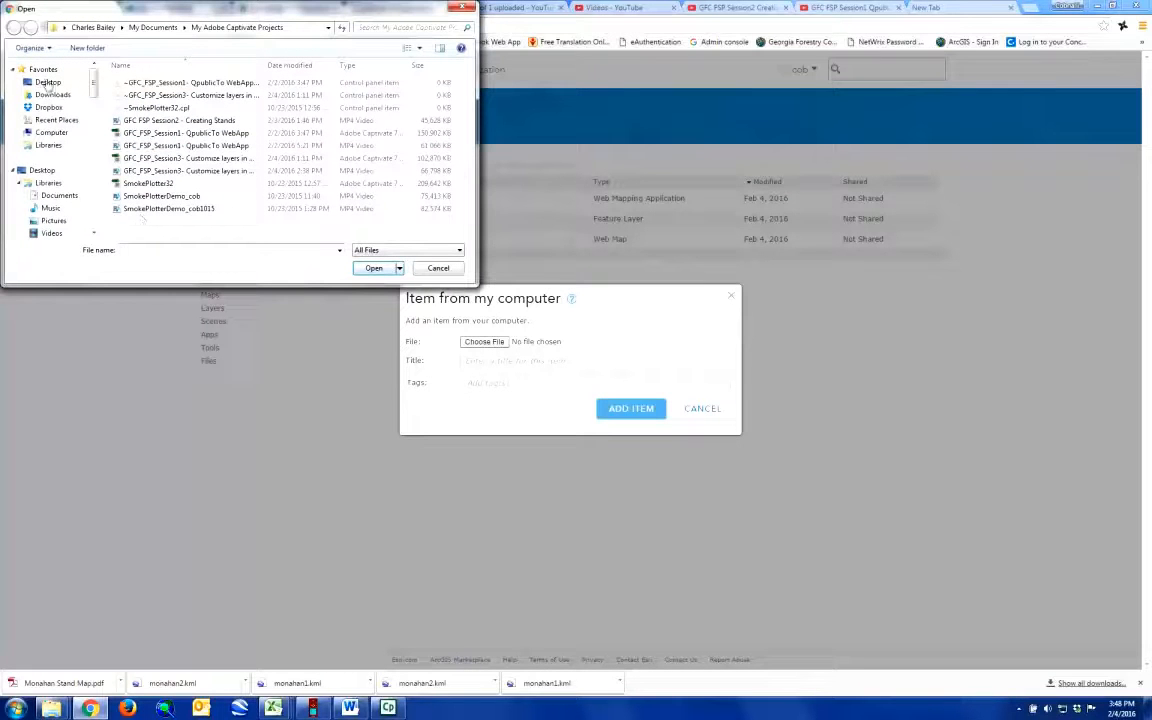
pyautogui.click(62, 94)
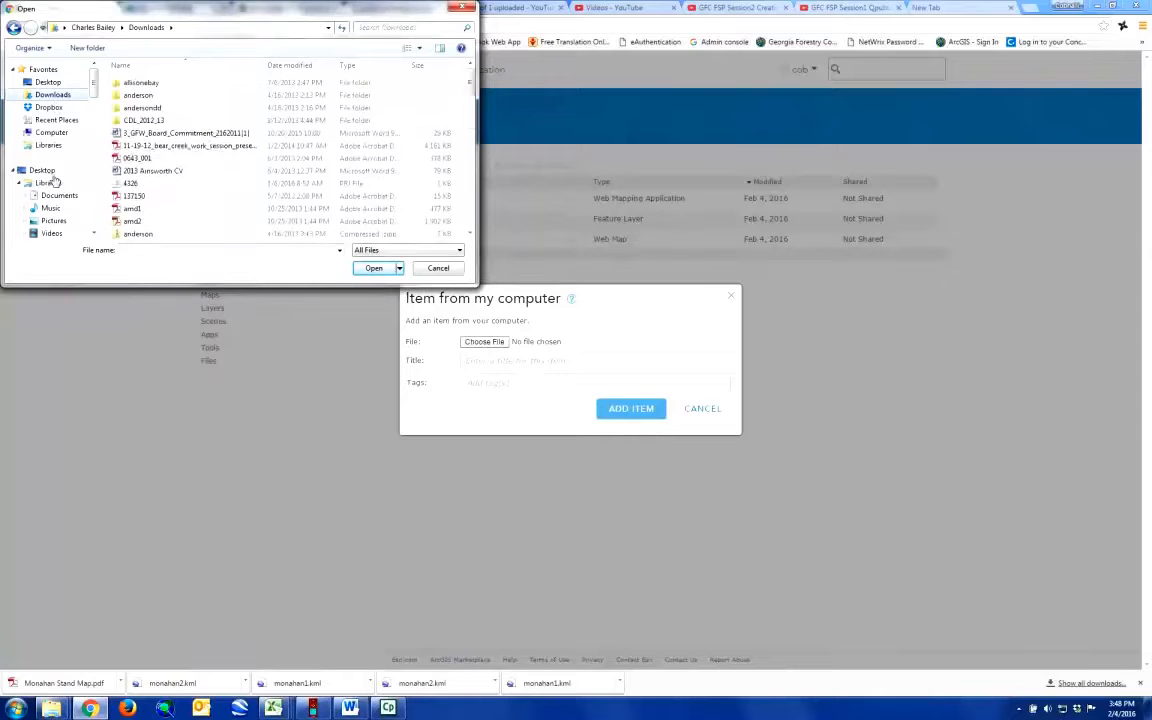
pyautogui.scroll(-4, 86, 88)
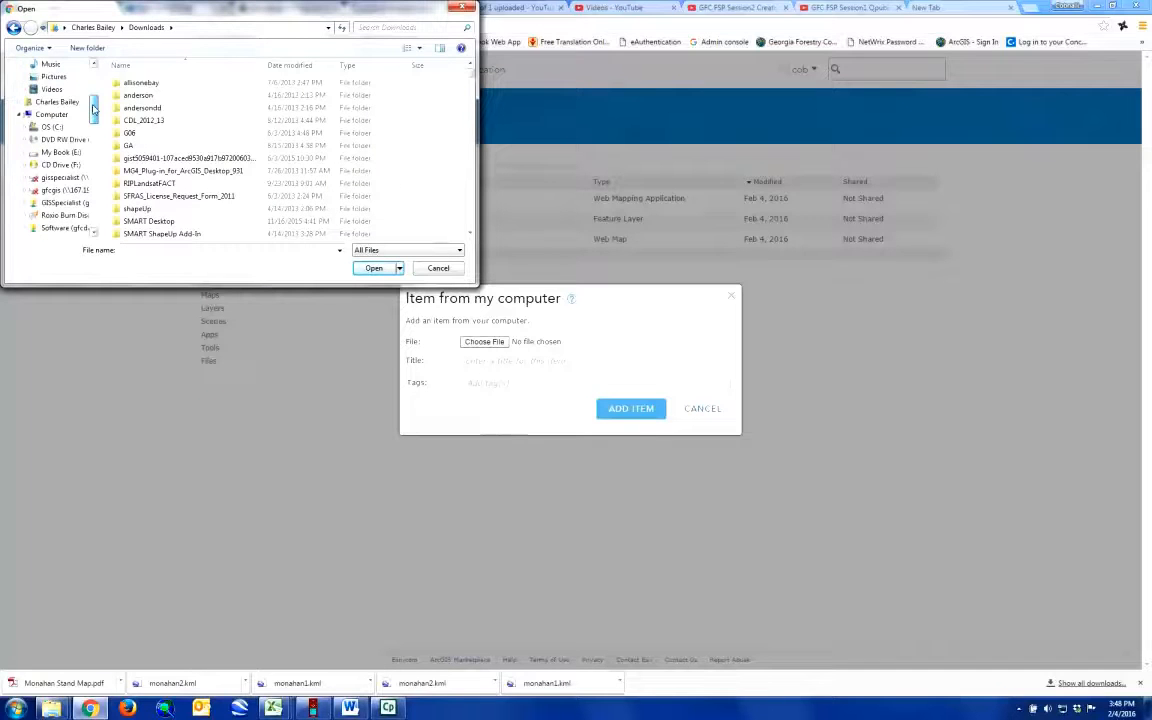
pyautogui.click(54, 128)
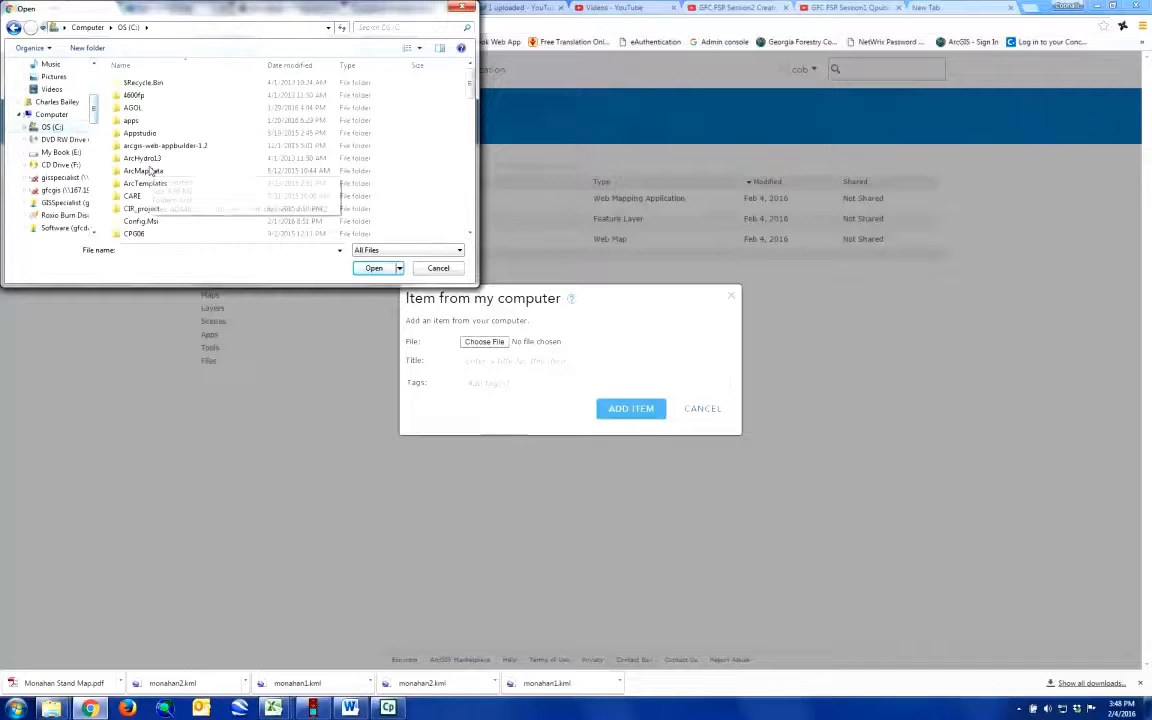
pyautogui.scroll(-3, 147, 172)
pyautogui.scroll(-1, 147, 172)
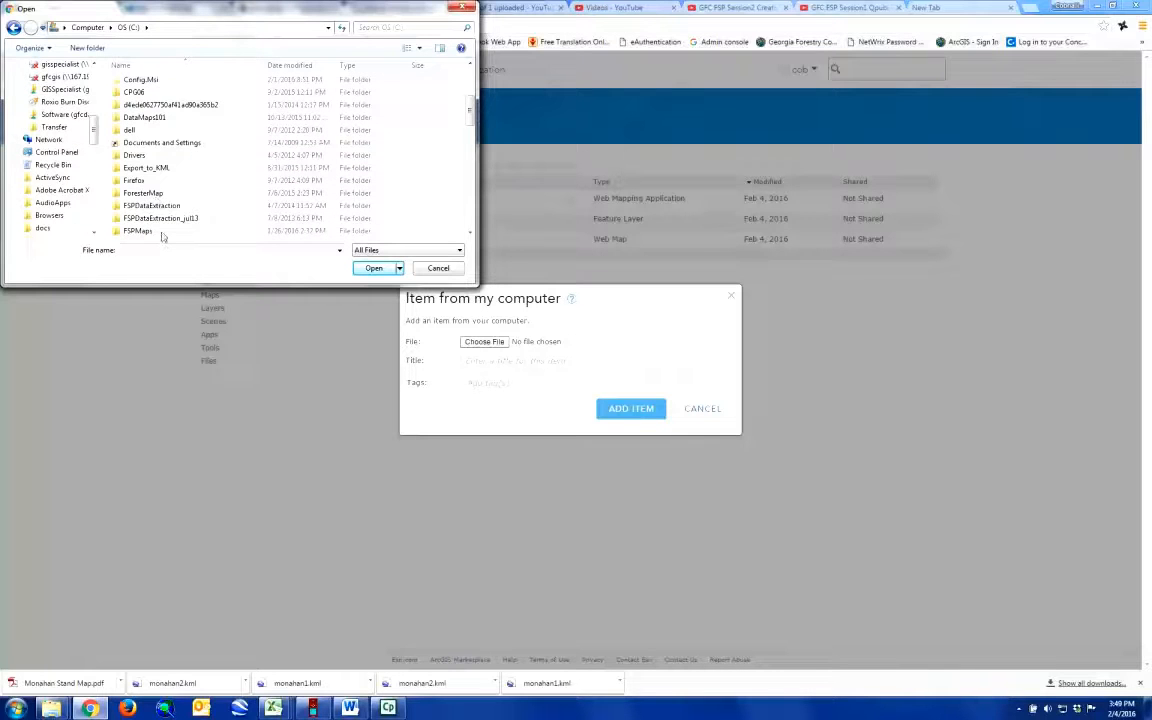
pyautogui.doubleClick(145, 216)
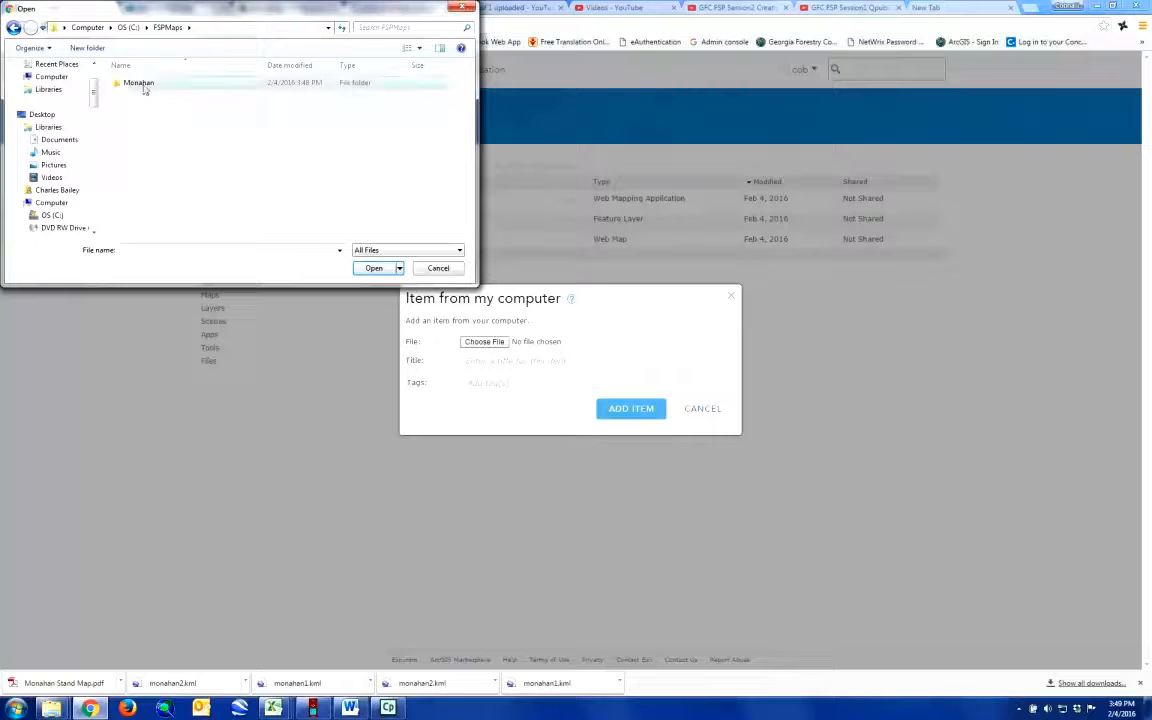
pyautogui.doubleClick(140, 84)
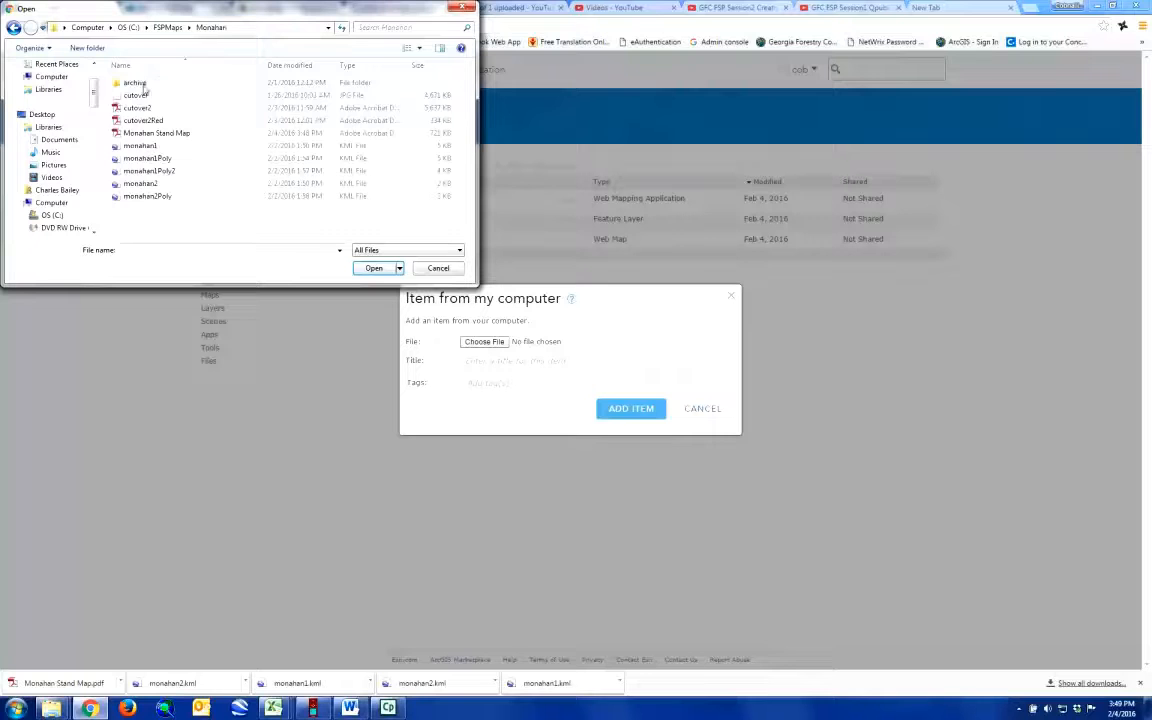
pyautogui.click(157, 133)
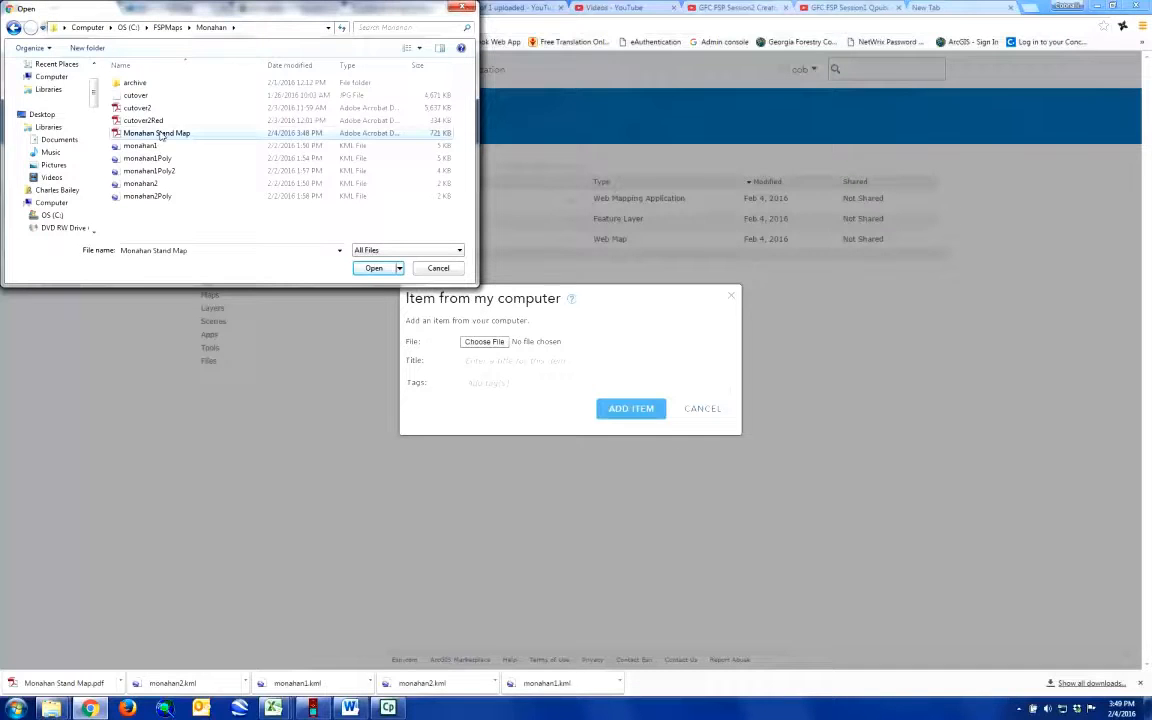
pyautogui.click(376, 268)
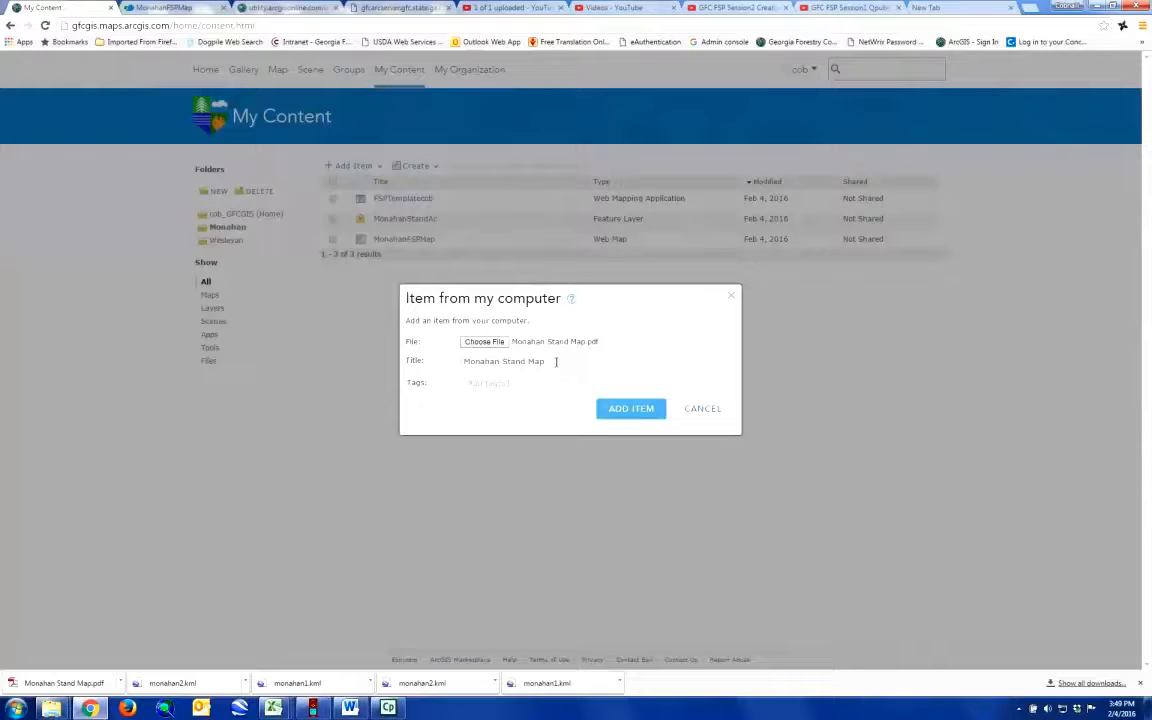
# Step: Tag the Monahan Stand Map item with "fsp" and "Monahan", add it to the folder, and return to My Content
pyautogui.click(519, 382)
pyautogui.write('fsp')
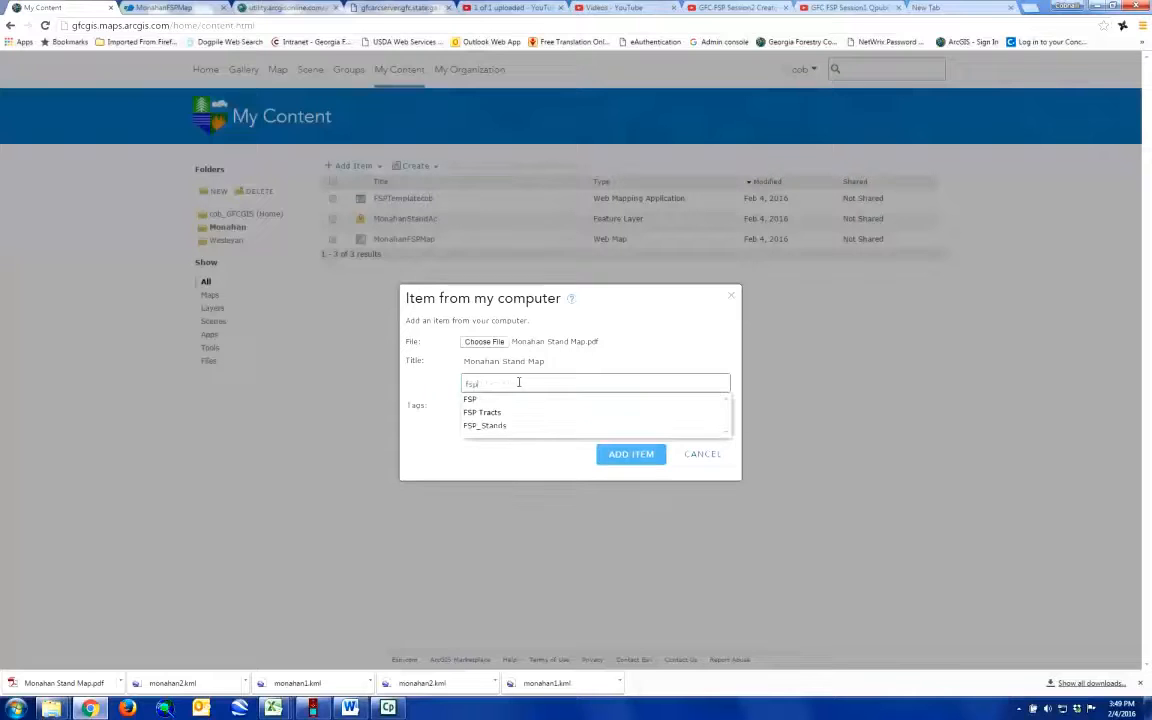
pyautogui.press('Return')
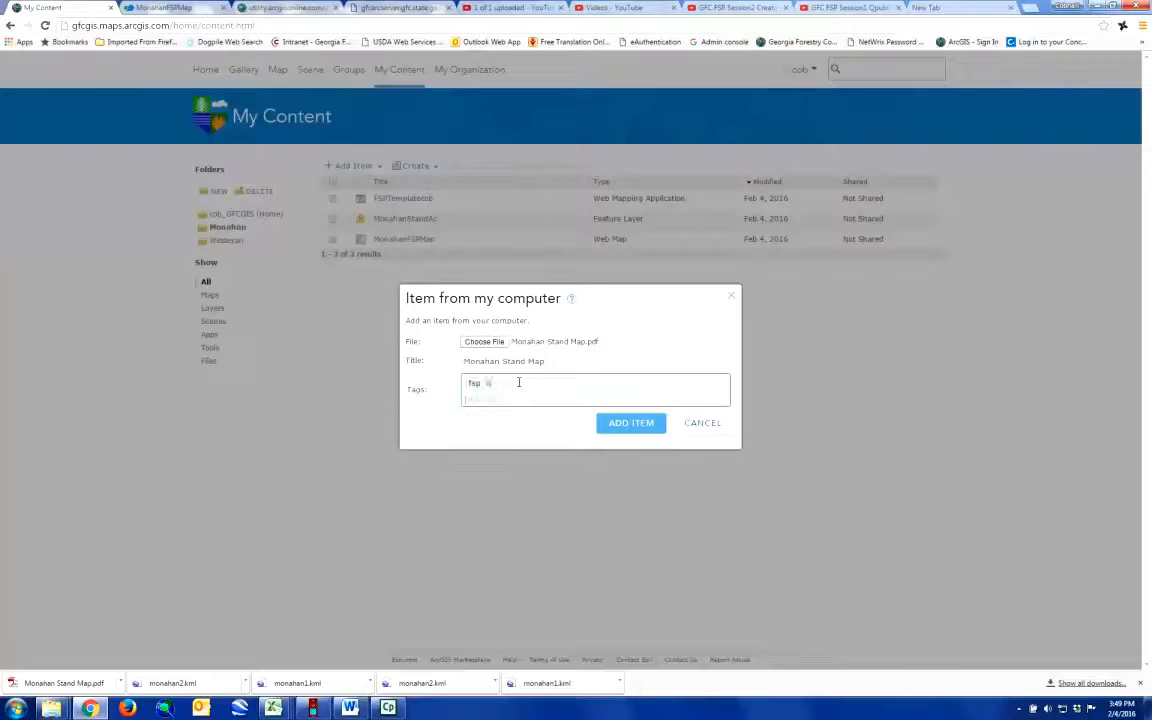
pyautogui.write('Monahan')
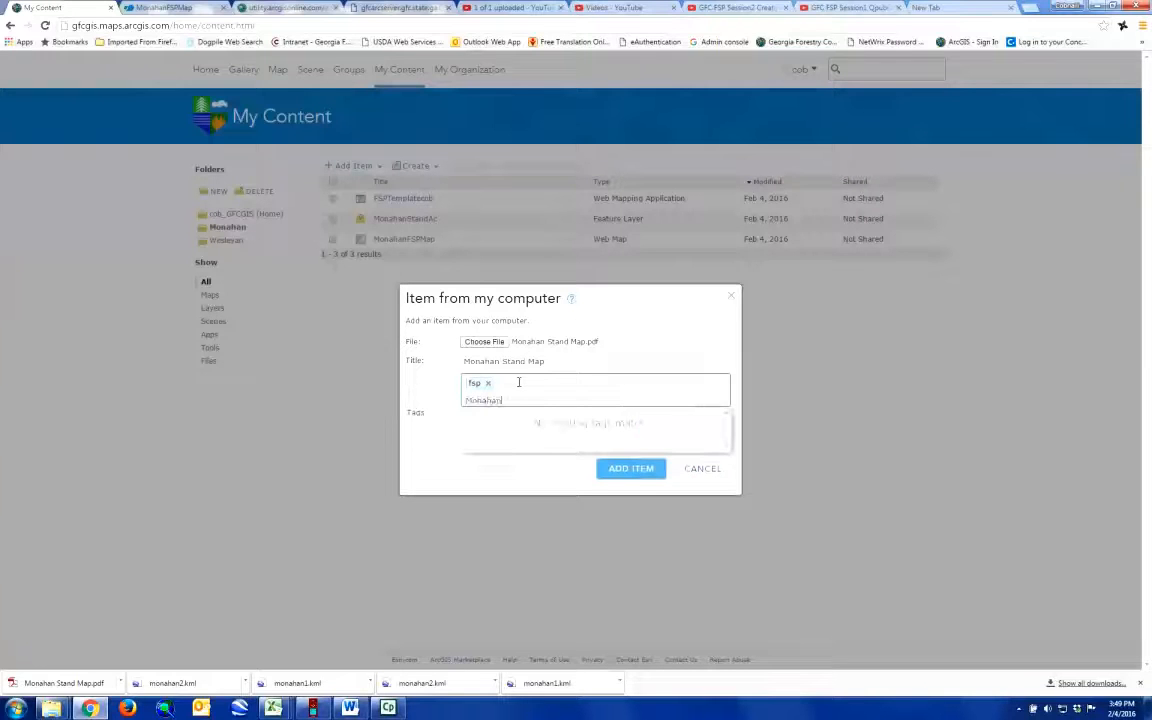
pyautogui.press('Return')
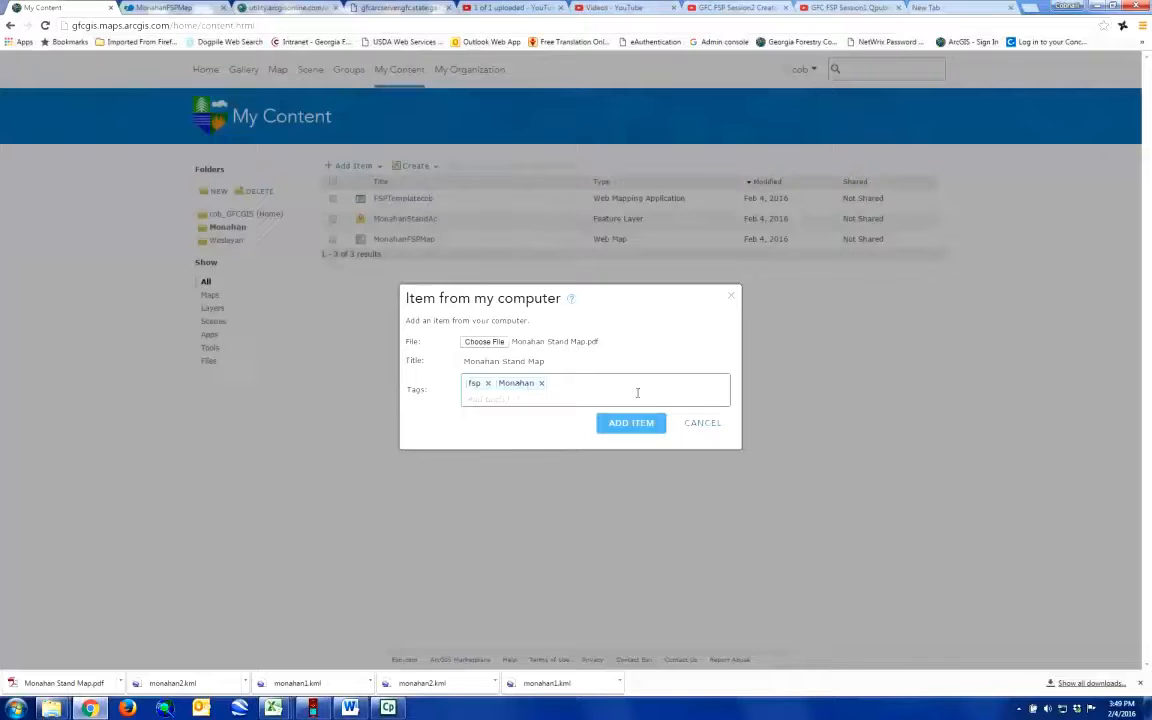
pyautogui.click(643, 424)
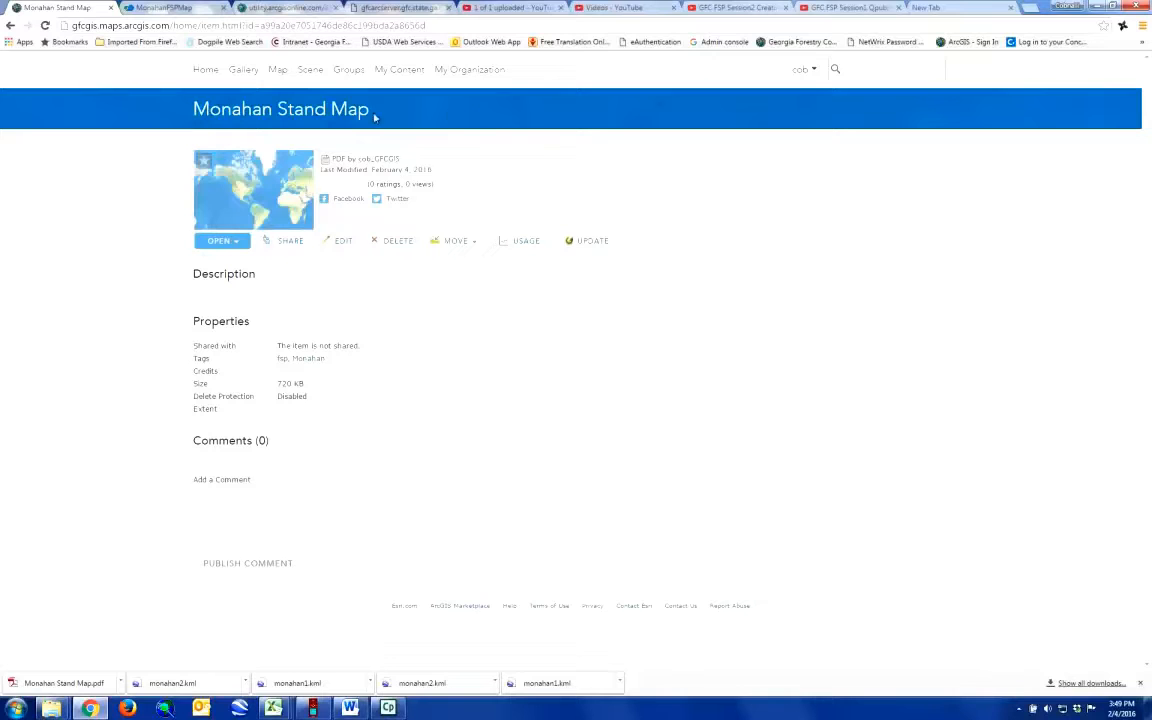
pyautogui.click(399, 70)
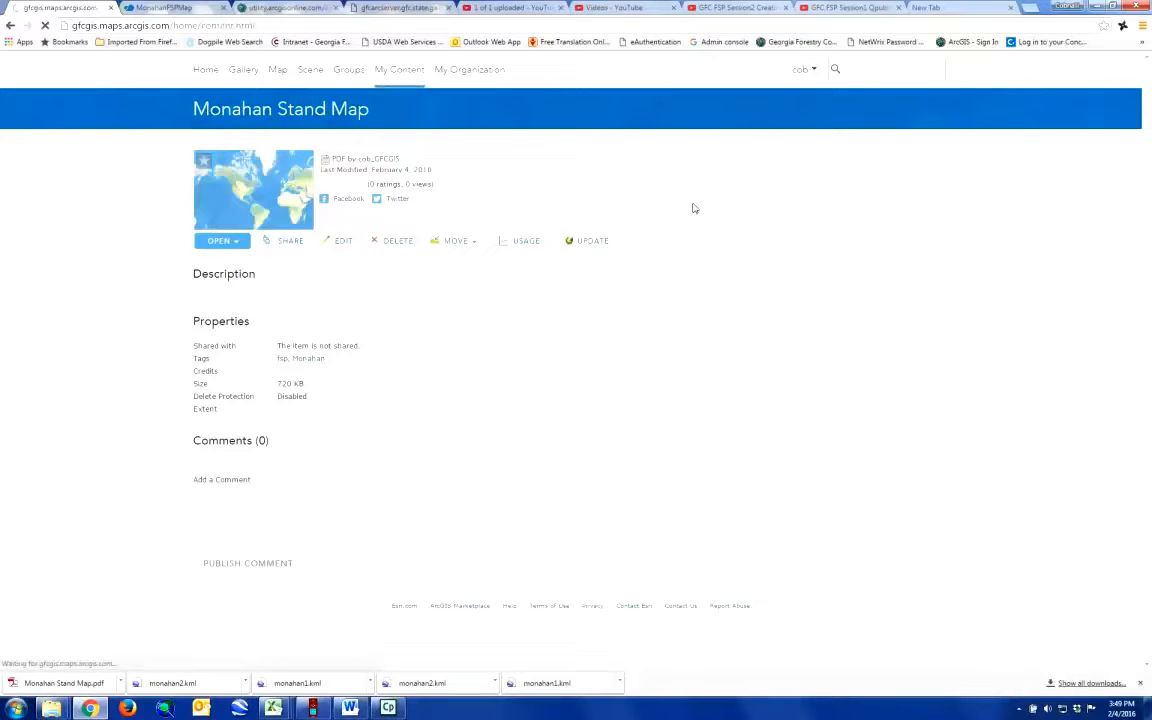